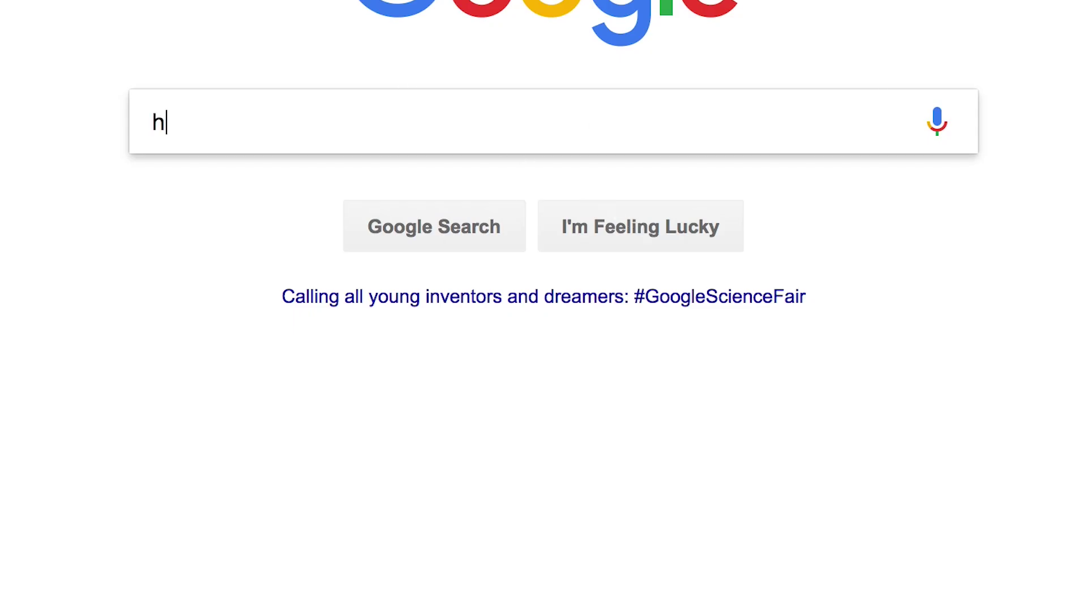
Step: Search 'hitfilm free' and request the free HitFilm Express download on fxhome.com
text(itfilm free)
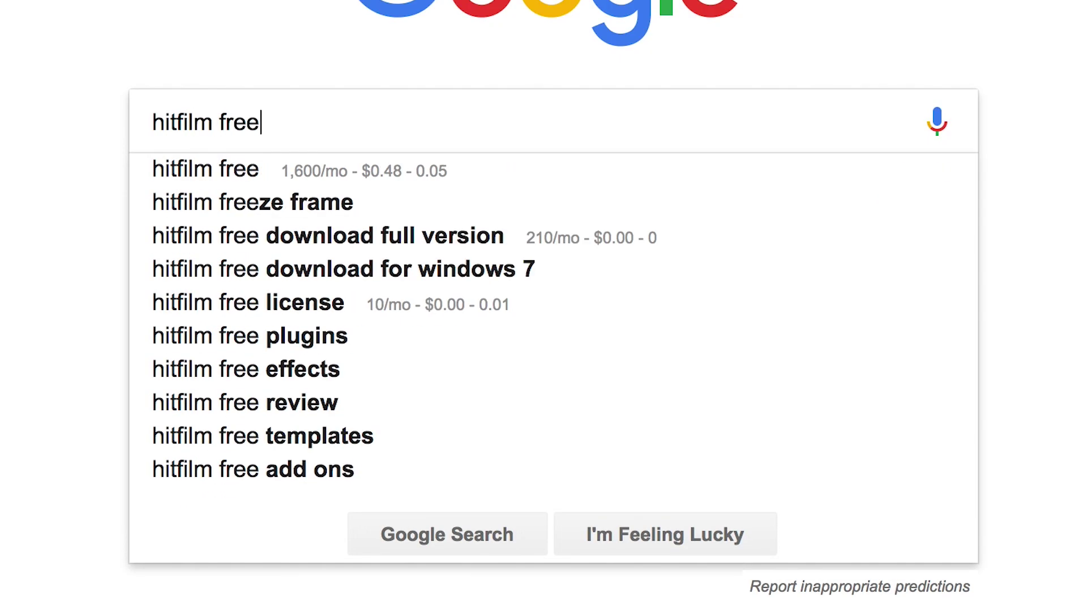
key(Return)
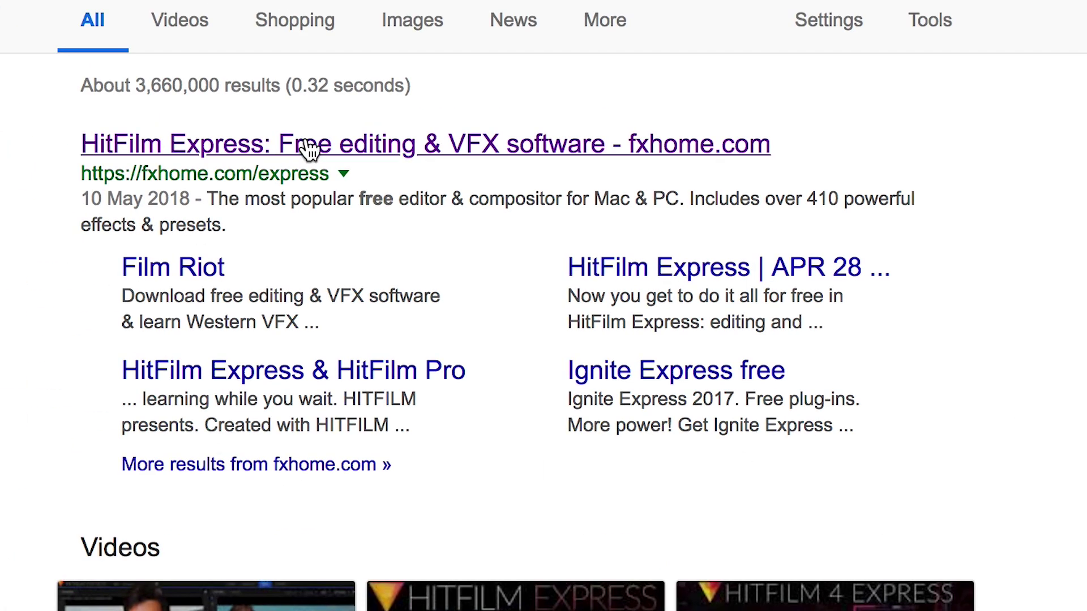
click(306, 143)
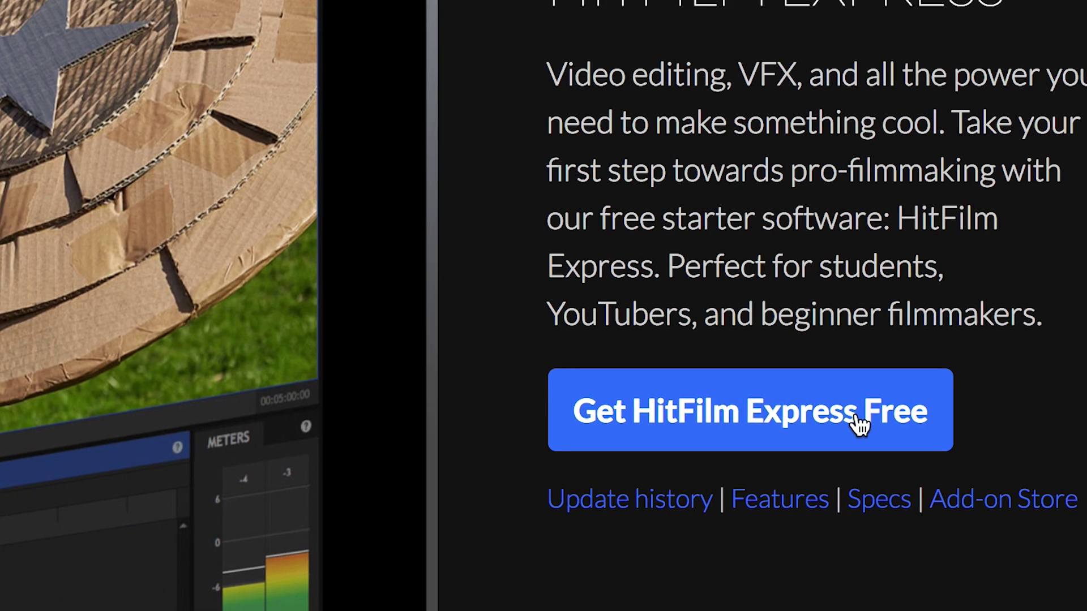
click(655, 381)
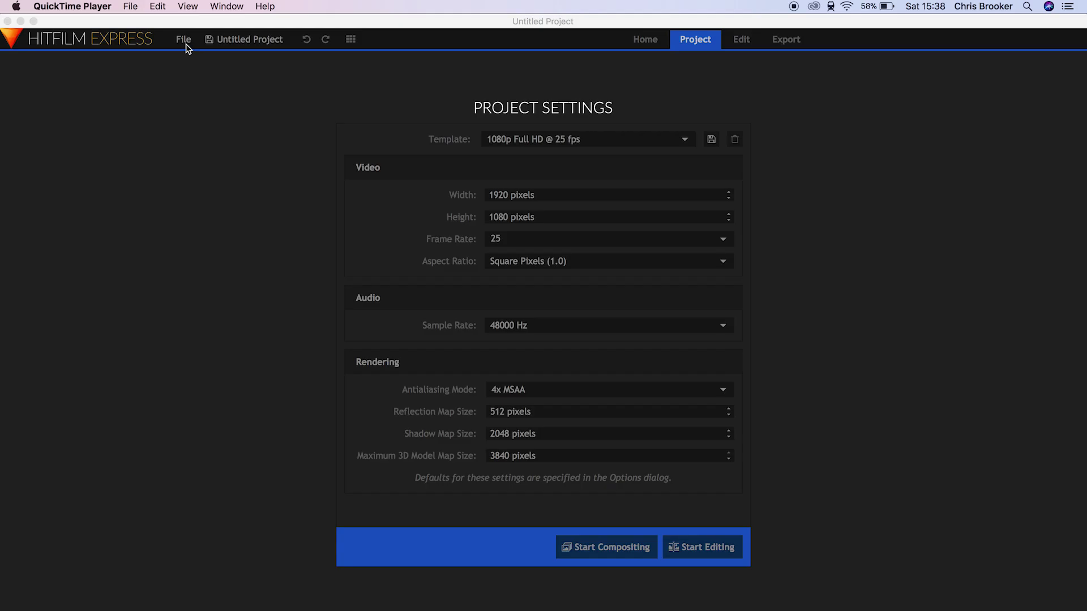
Step: Keep the 1080p Full HD 25 fps settings with Square Pixels (1.0) aspect ratio, then start editing
click(221, 140)
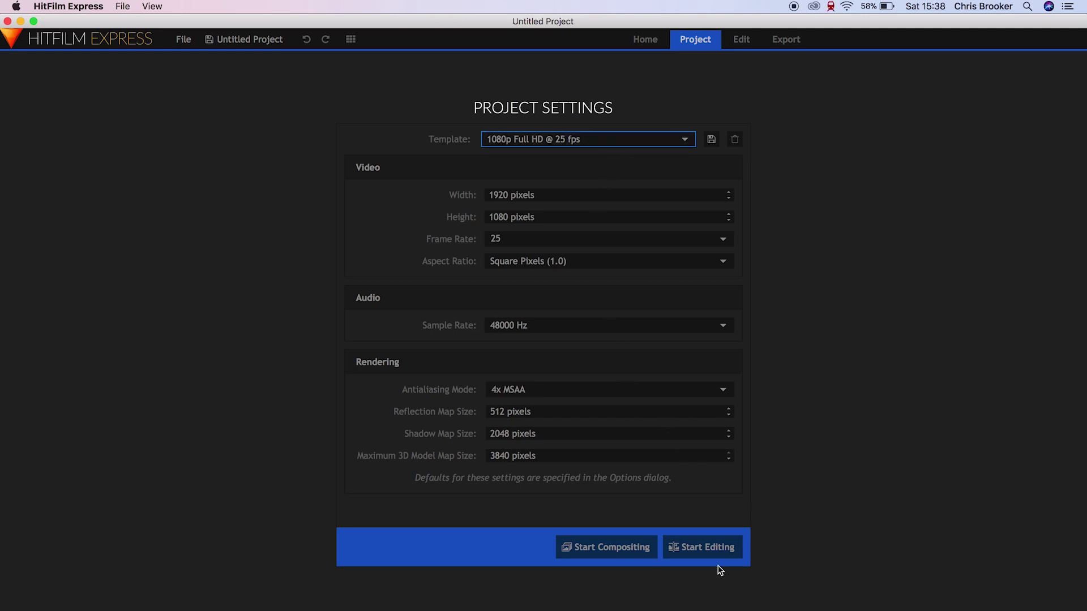
click(580, 193)
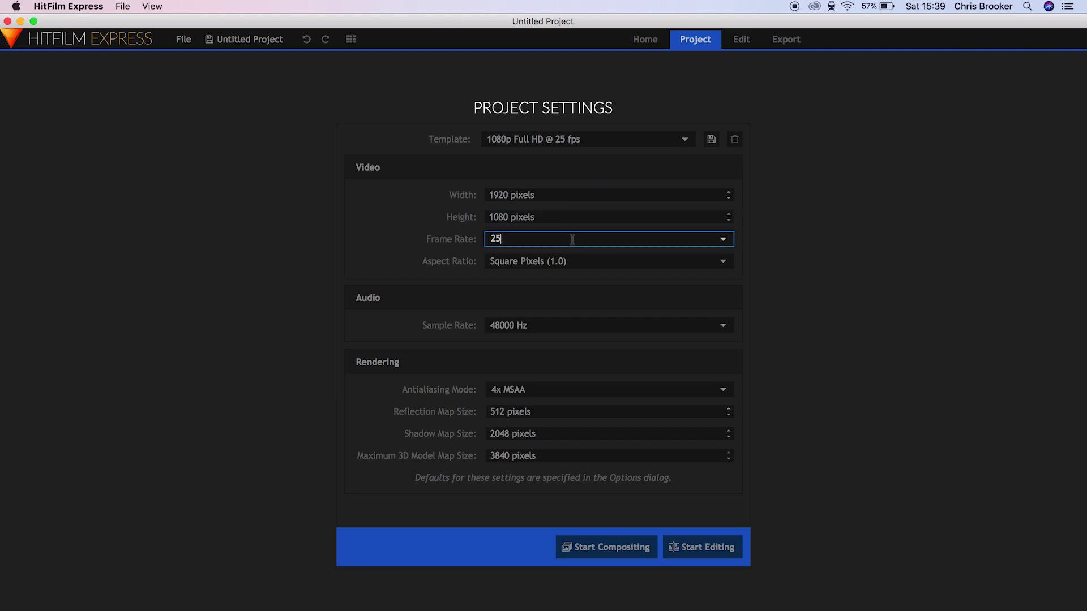
click(581, 261)
click(576, 259)
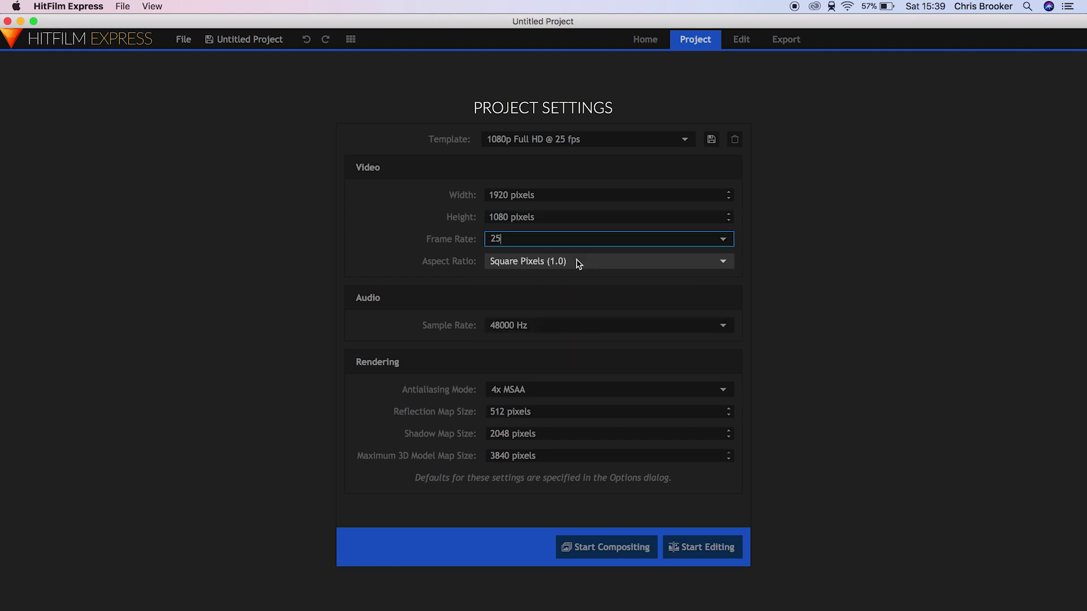
click(711, 555)
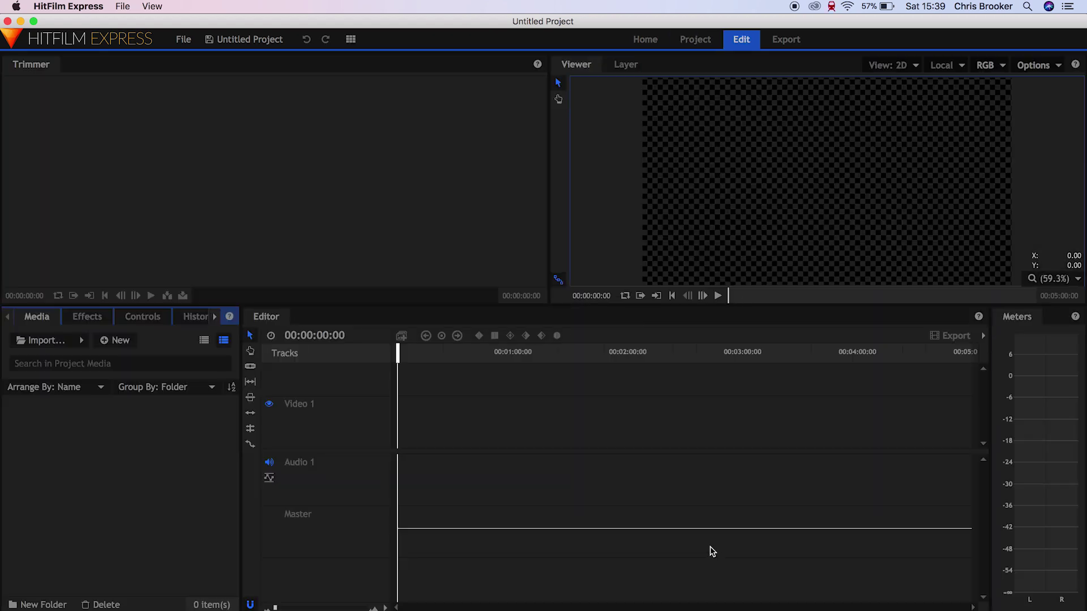
Step: Import clips 125_2539_3_4 through 3_7.mp4 and place them at the start of Video 1
right_click(177, 441)
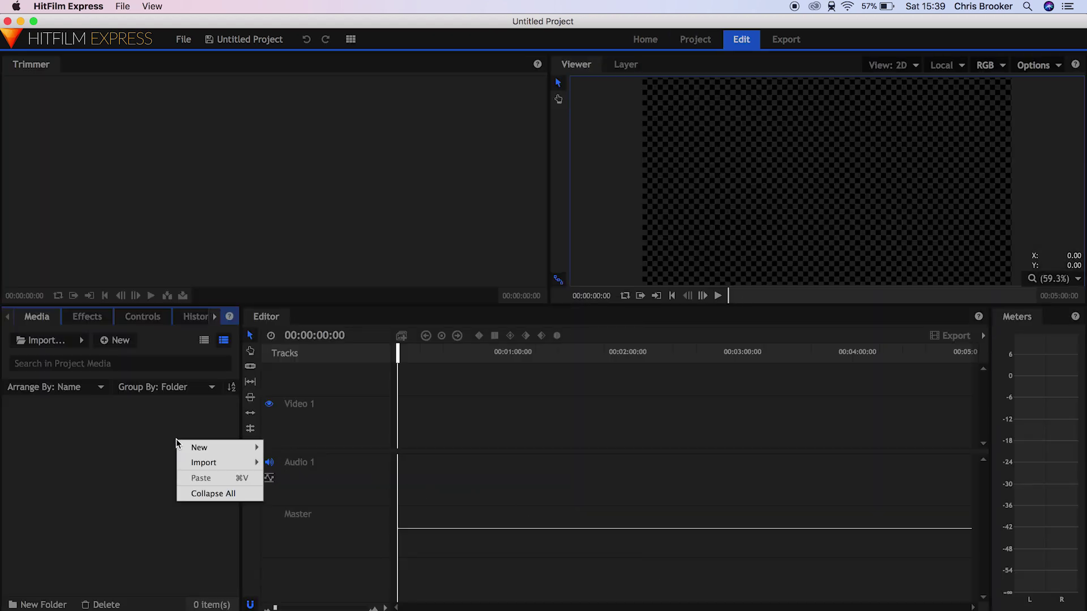
mouse_move(221, 464)
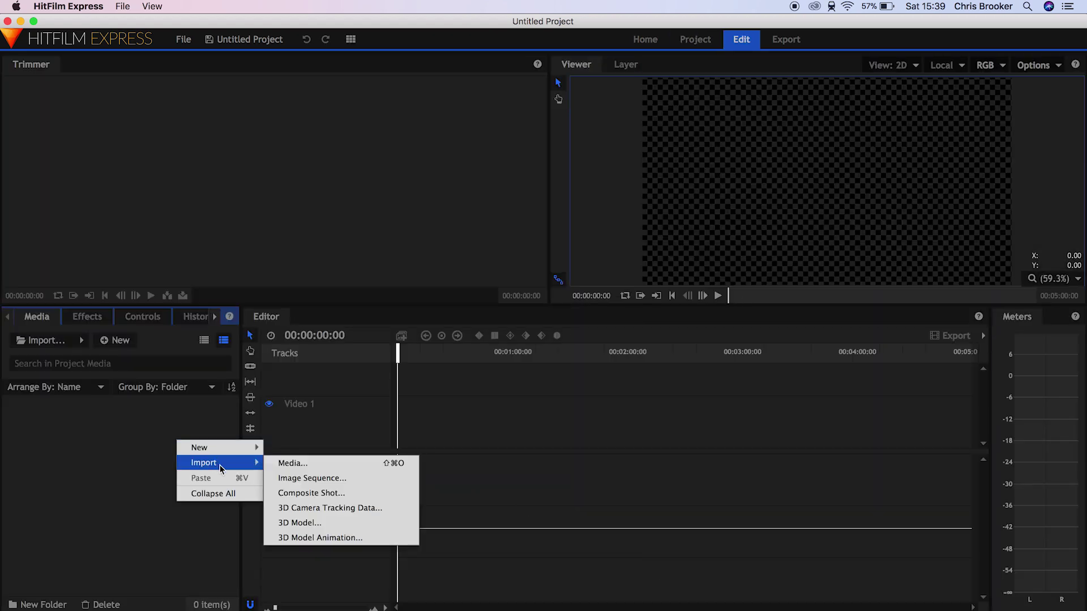
click(292, 468)
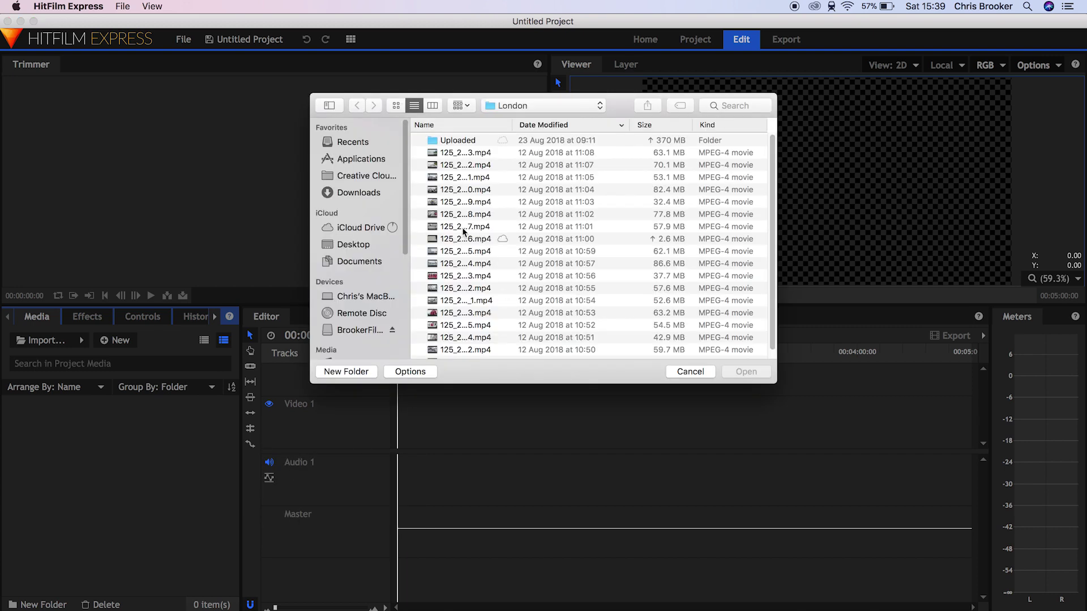
click(463, 227)
shift+click(464, 265)
click(745, 372)
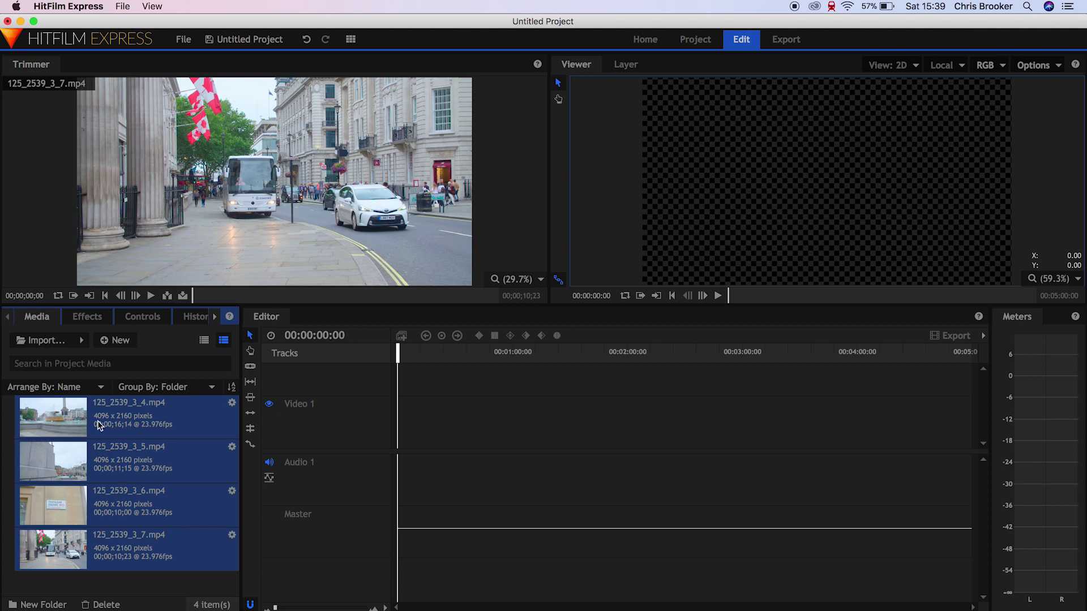
drag(363, 430, 400, 431)
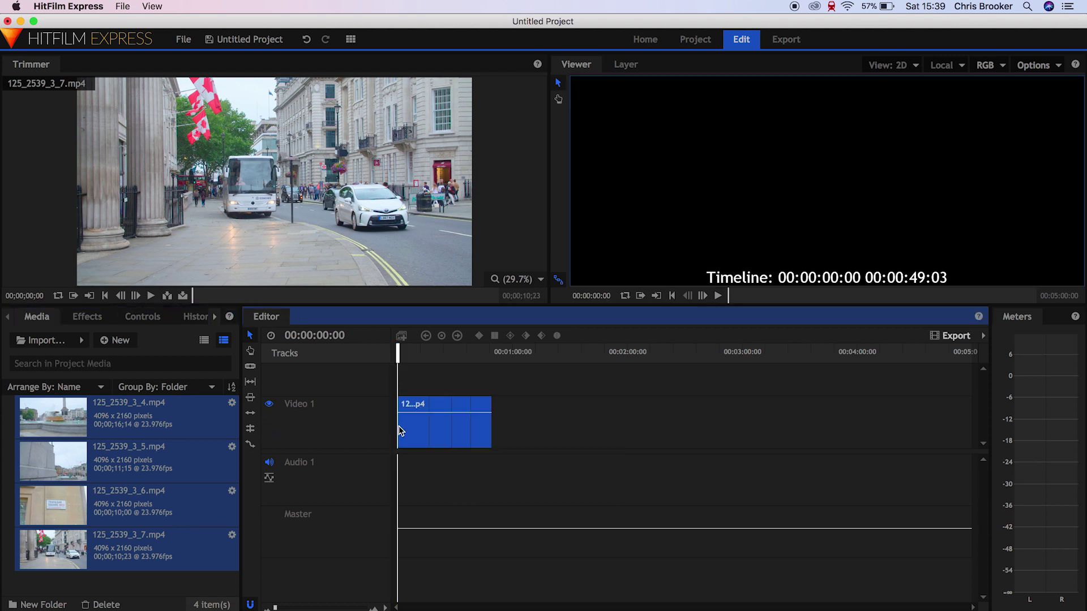
drag(407, 362, 415, 358)
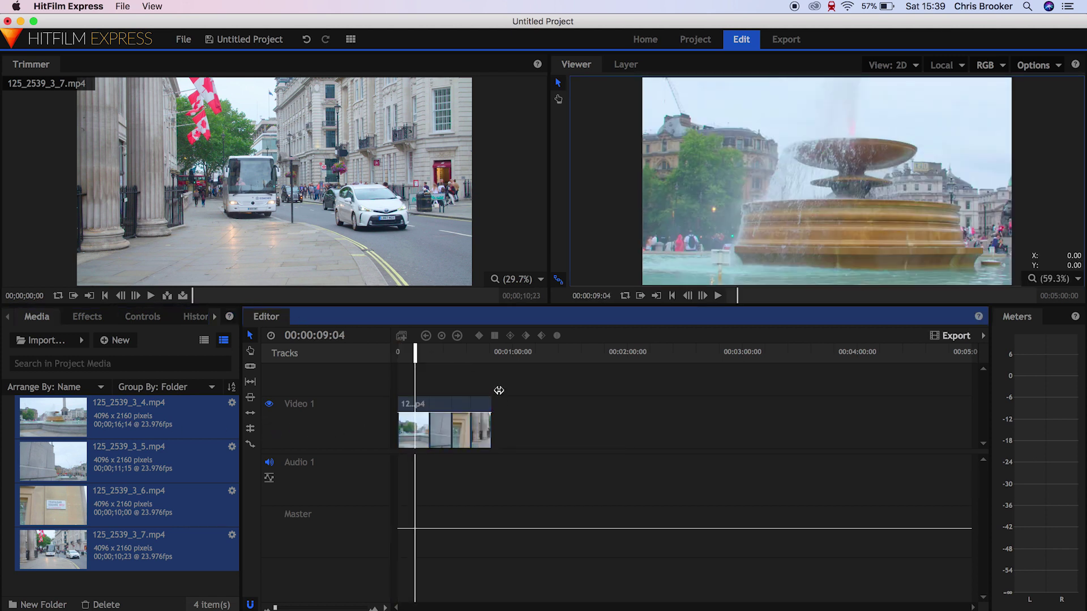
Step: Set the second clip 125_2539_3_5.mp4's Transform Scale to 48%
key(space)
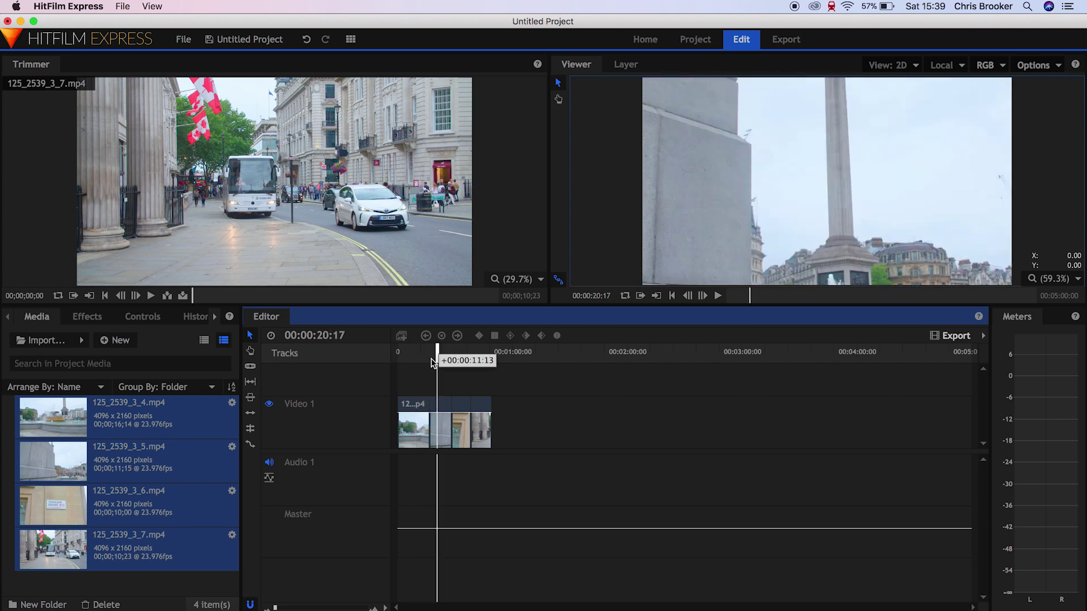
click(440, 433)
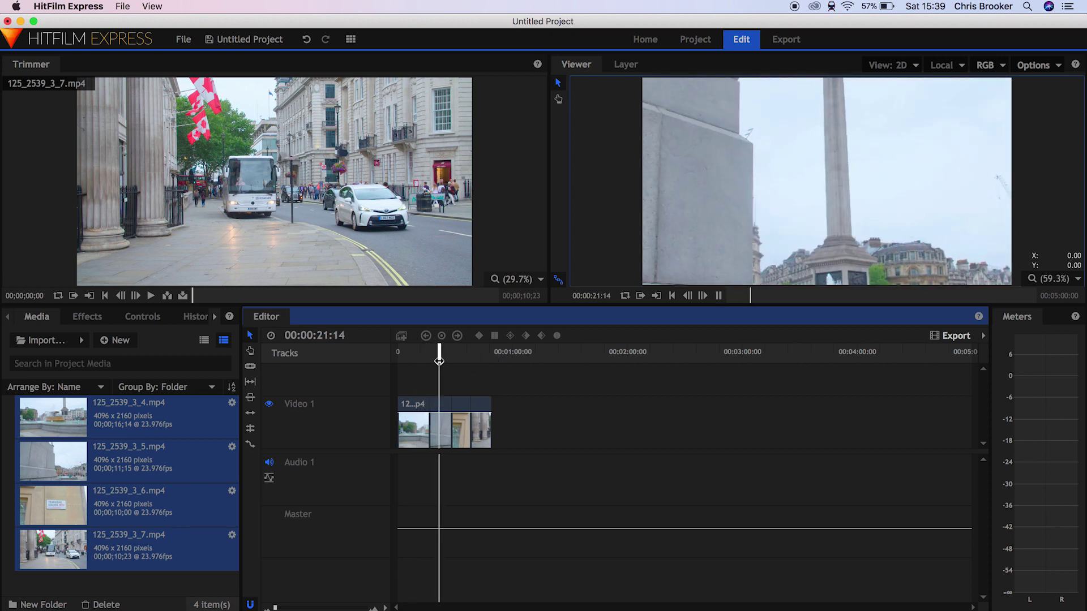
click(138, 317)
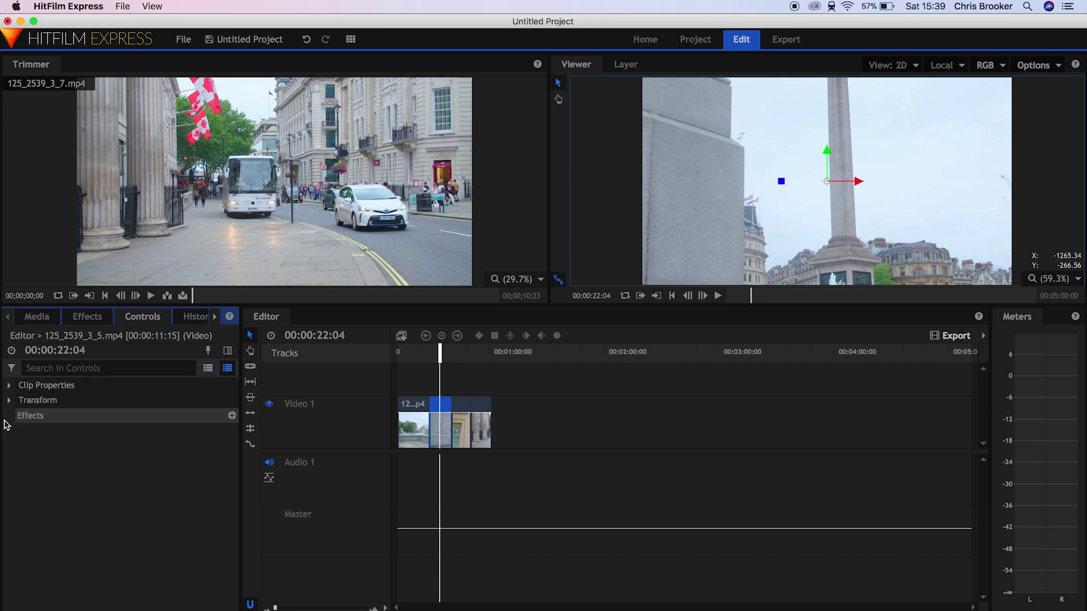
click(10, 401)
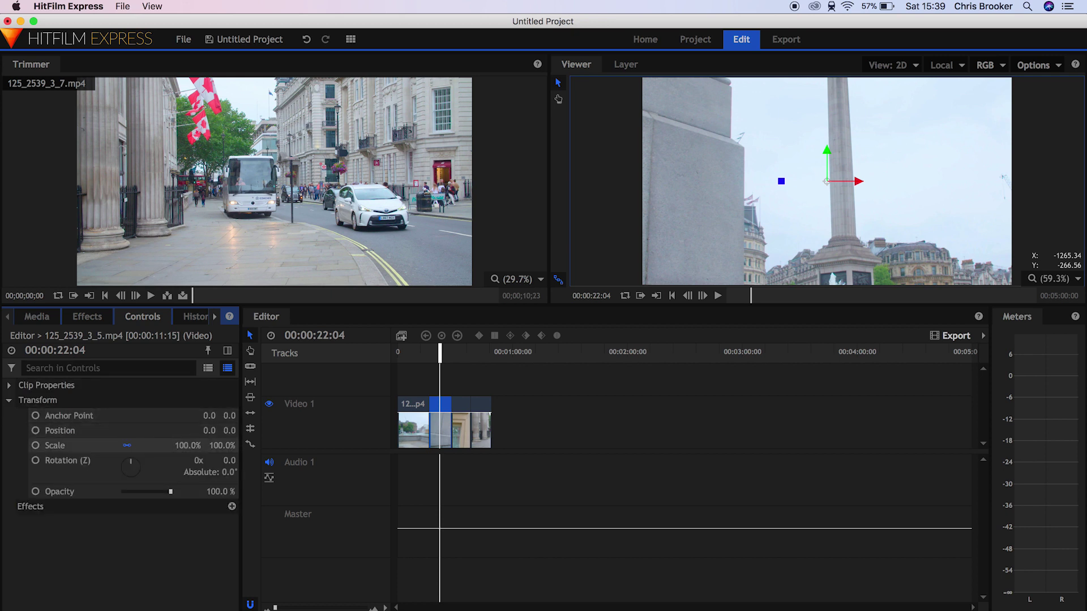
drag(188, 445, 162, 445)
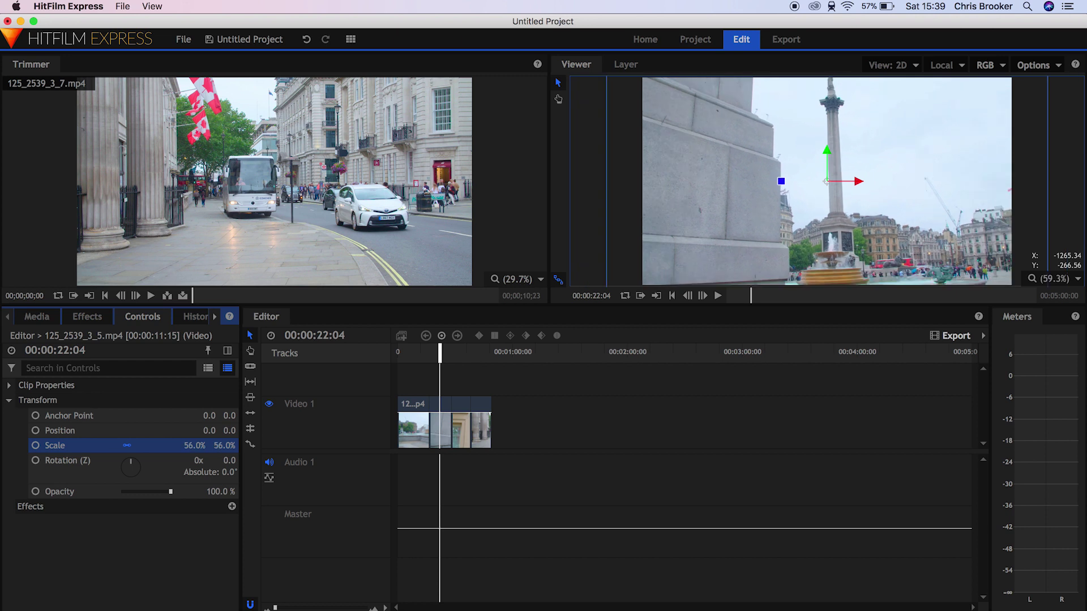
click(187, 445)
text(50)
key(Return)
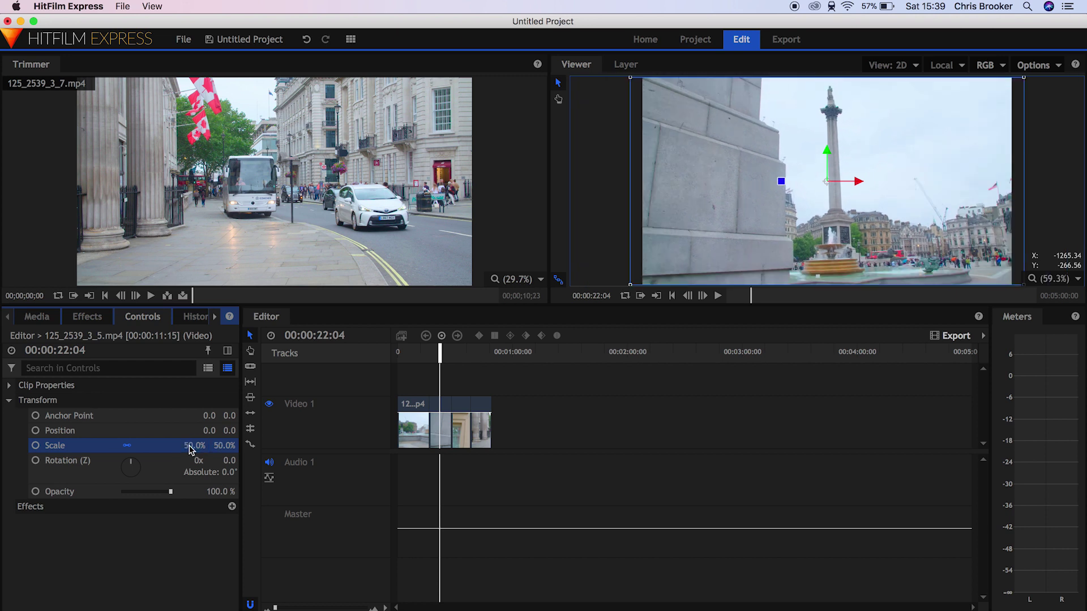
click(194, 446)
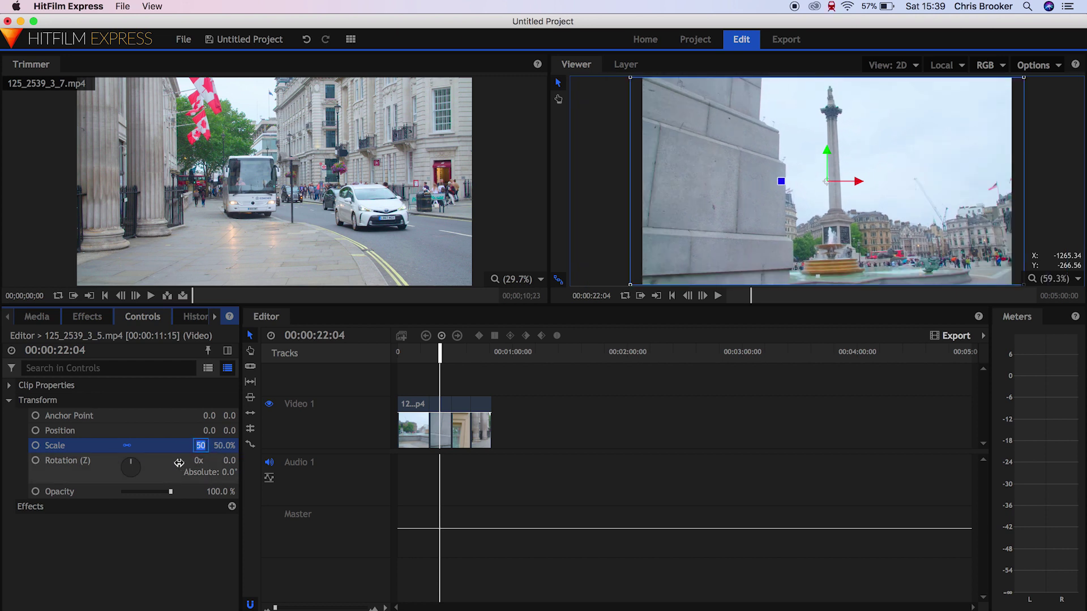
text(48)
key(Return)
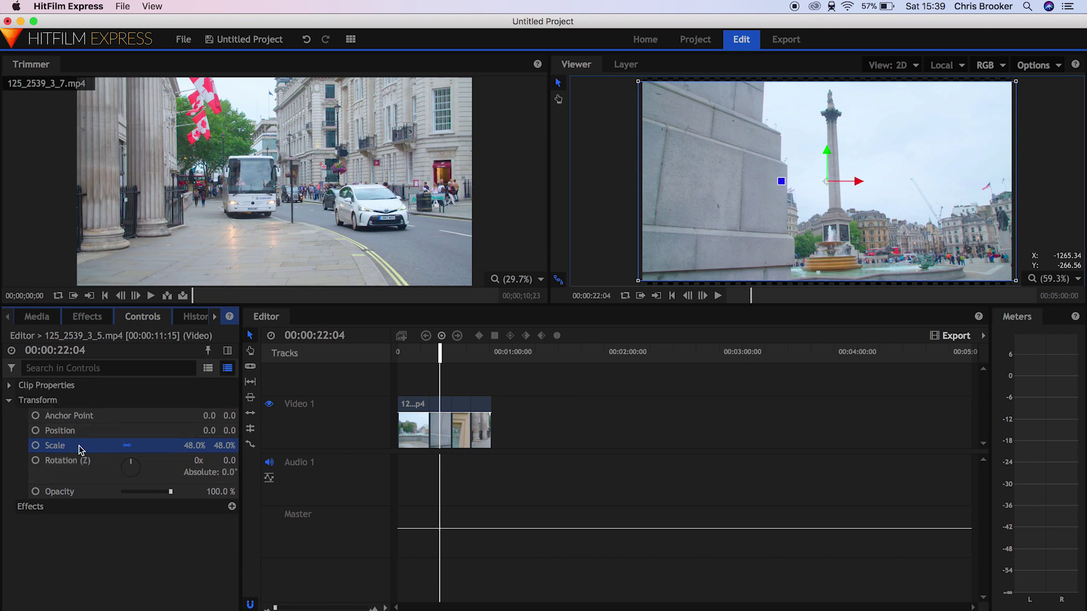
Step: Select the first fountain clip, then the last clip, 125_2539_3_7.mp4
click(414, 352)
drag(417, 424, 440, 425)
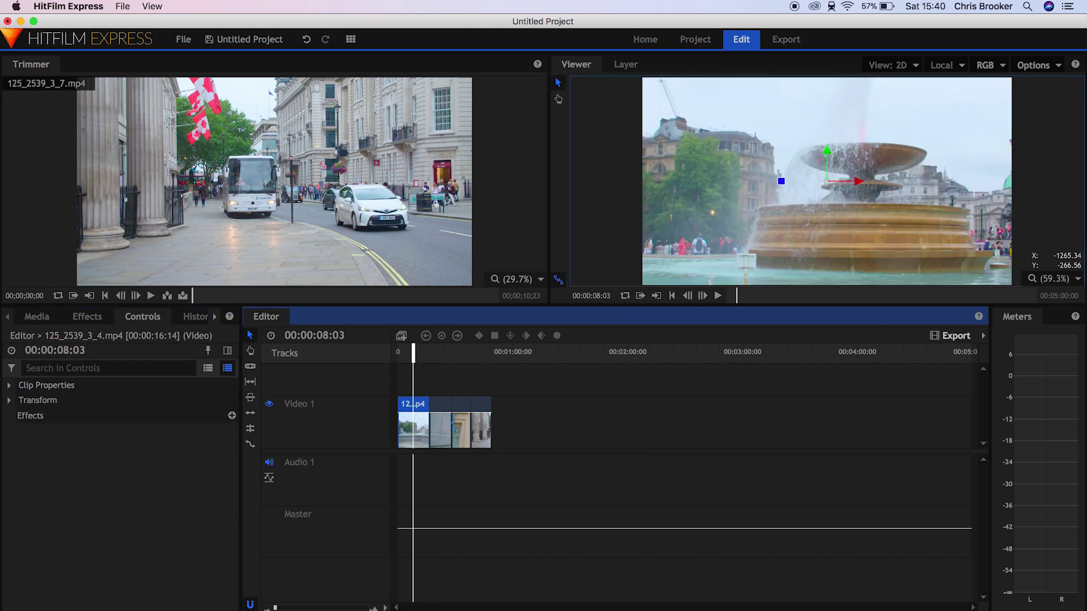
click(481, 430)
Step: Scale the last clip, 125_2539_3_7.mp4, down to 49% in its Transform settings
drag(474, 361, 479, 357)
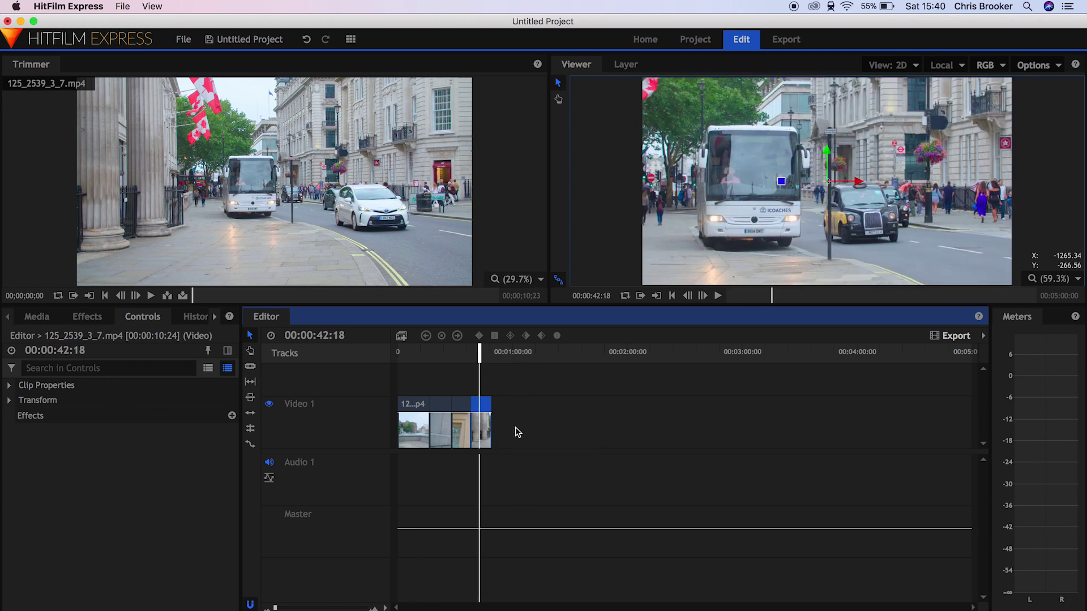
click(9, 400)
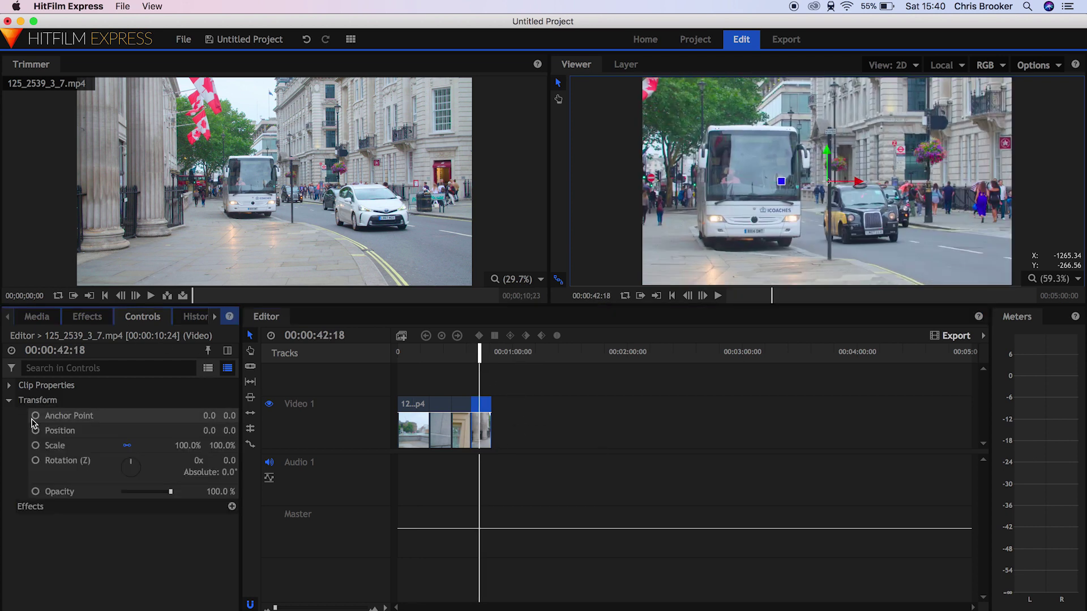
click(189, 446)
drag(189, 446, 163, 446)
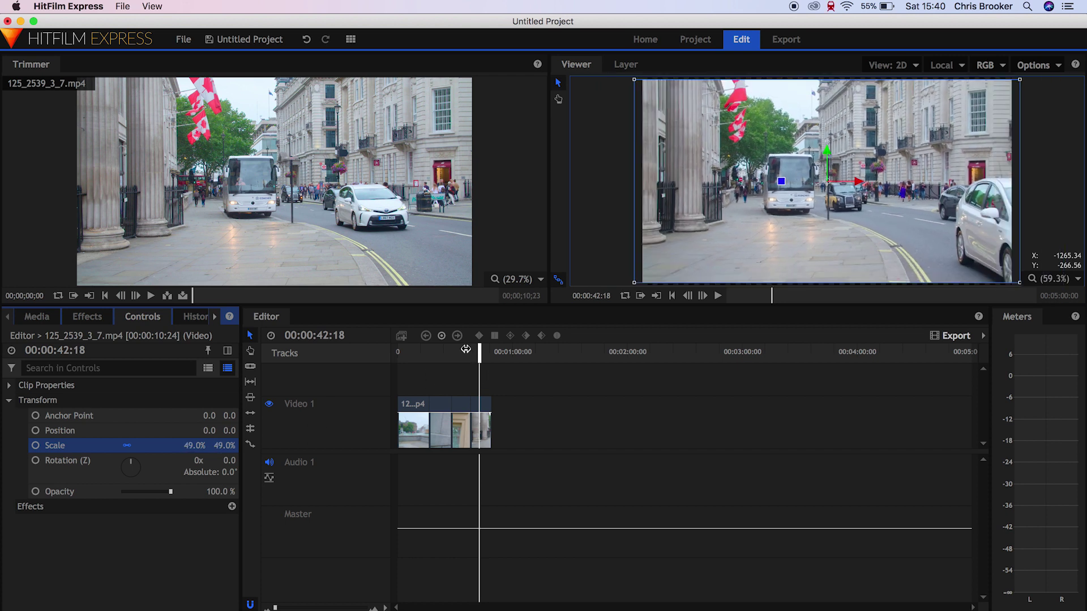
Step: Return the playhead to the Trafalgar Square sign and make the Video 1 track taller
click(473, 371)
drag(480, 352, 465, 352)
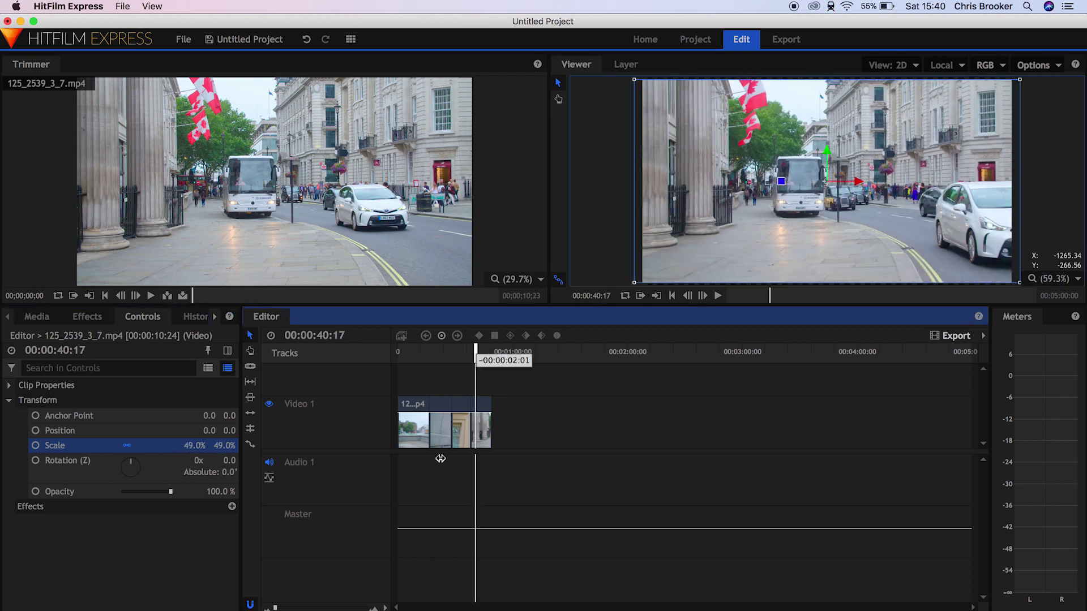
drag(368, 450, 368, 493)
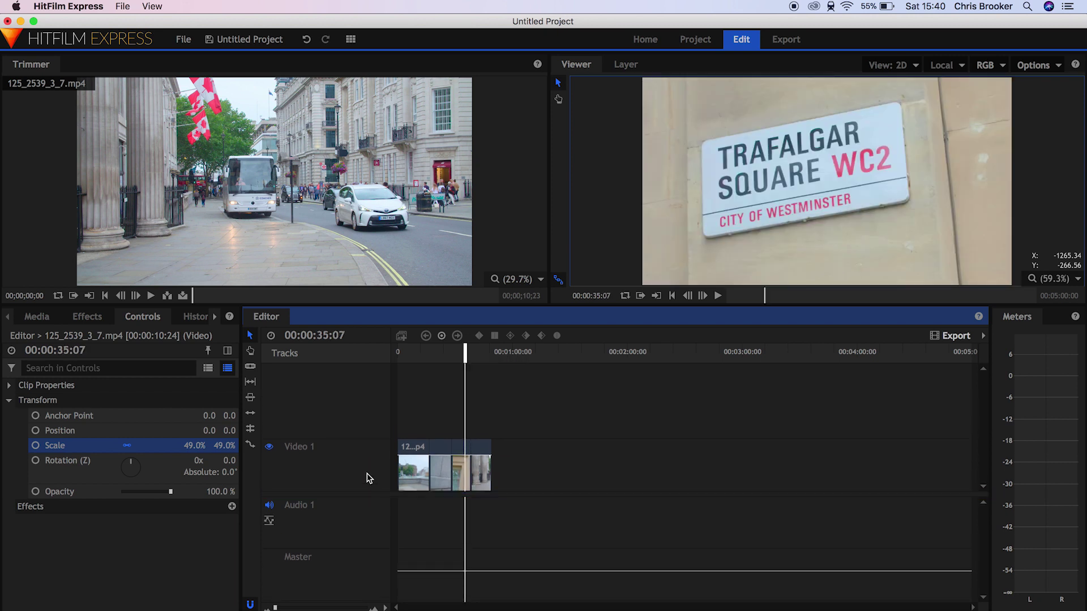
right_click(365, 471)
Step: Add a Video 2 track above Video 1 and move clip 125_2539_3_5.mp4 up onto it
click(379, 475)
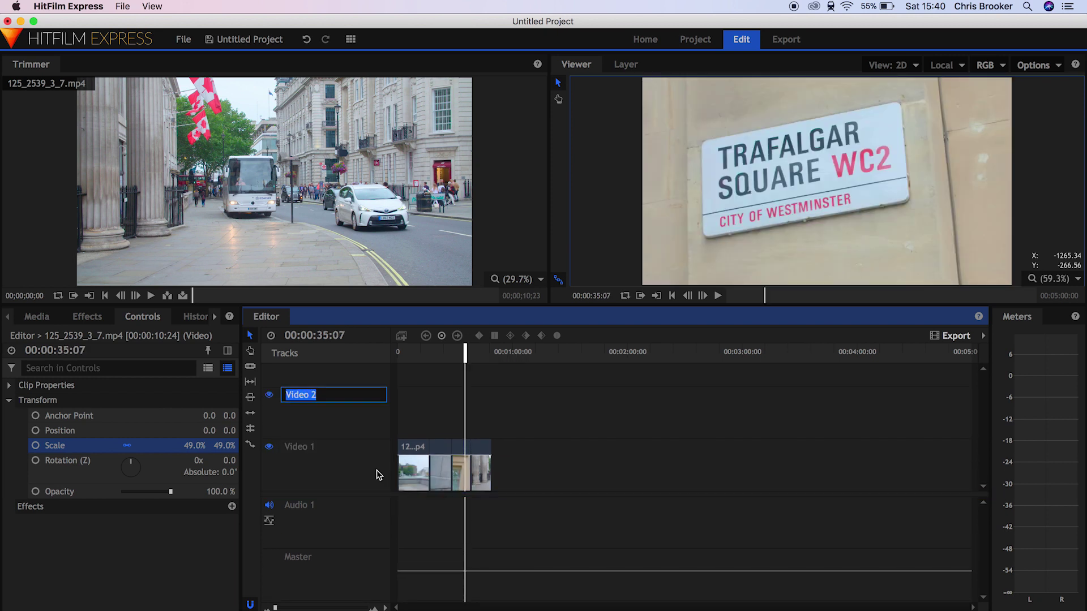
click(376, 435)
drag(441, 455, 415, 396)
click(409, 351)
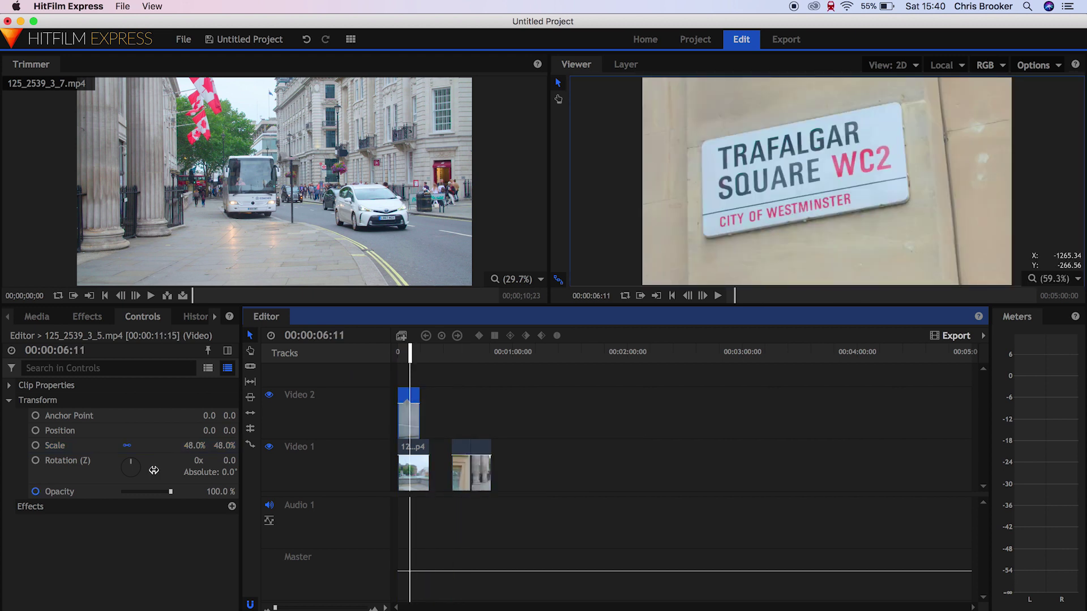
click(31, 507)
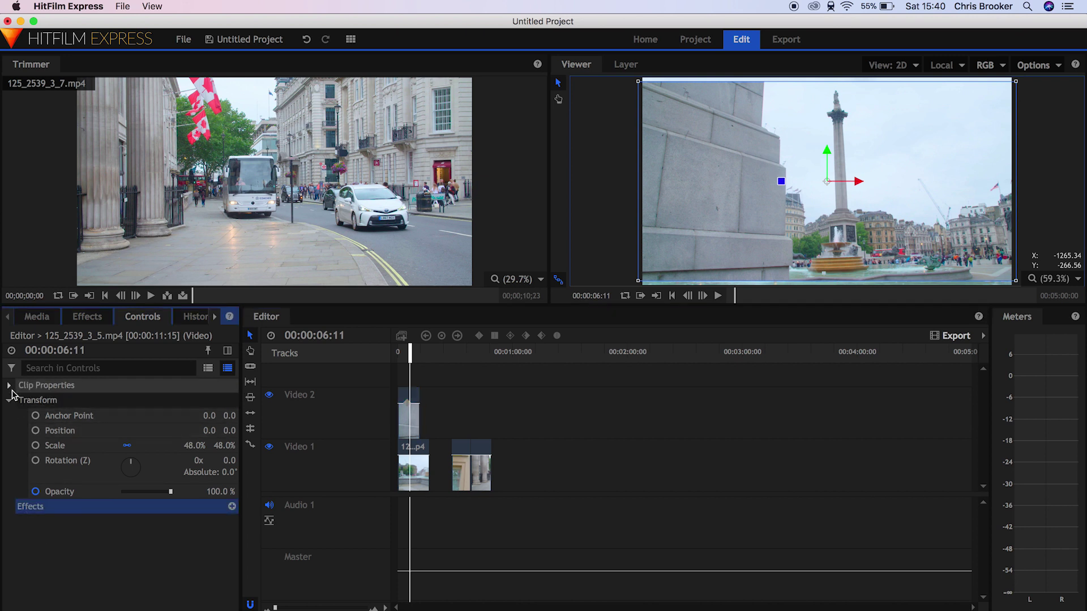
click(9, 386)
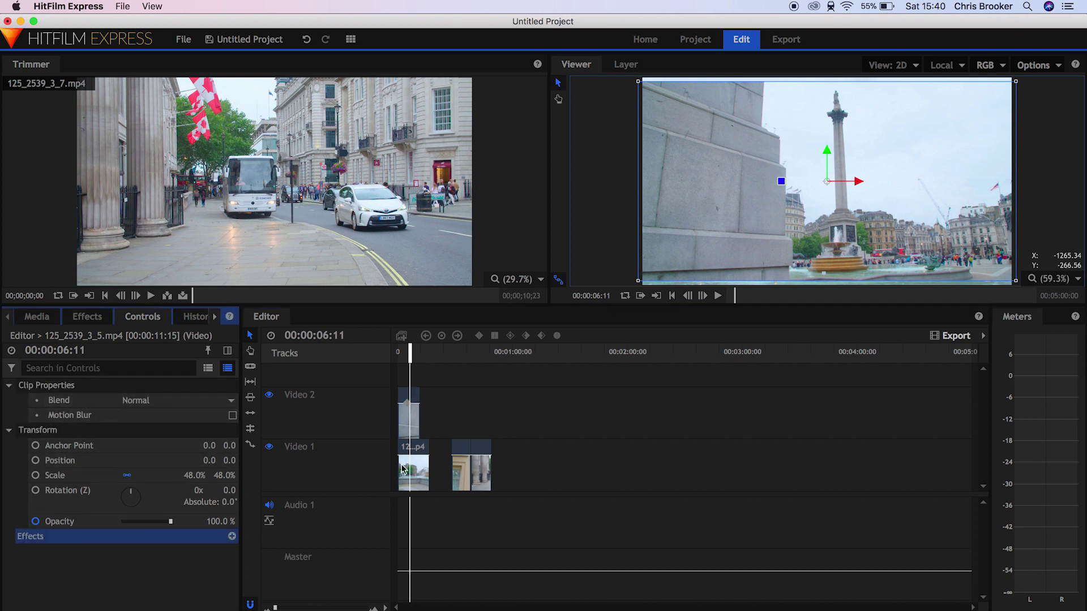
click(232, 401)
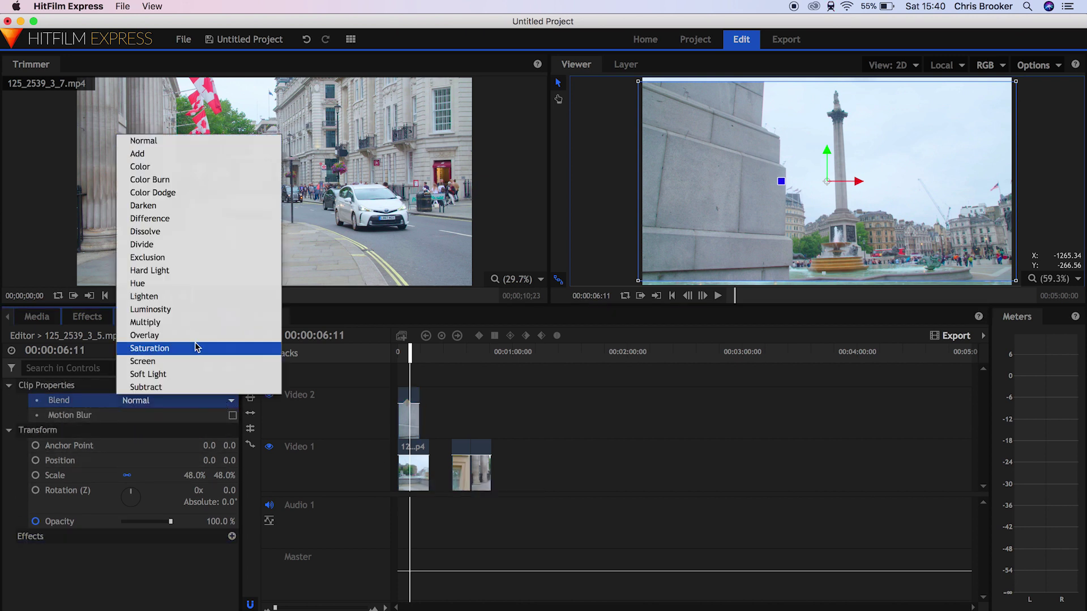
click(162, 158)
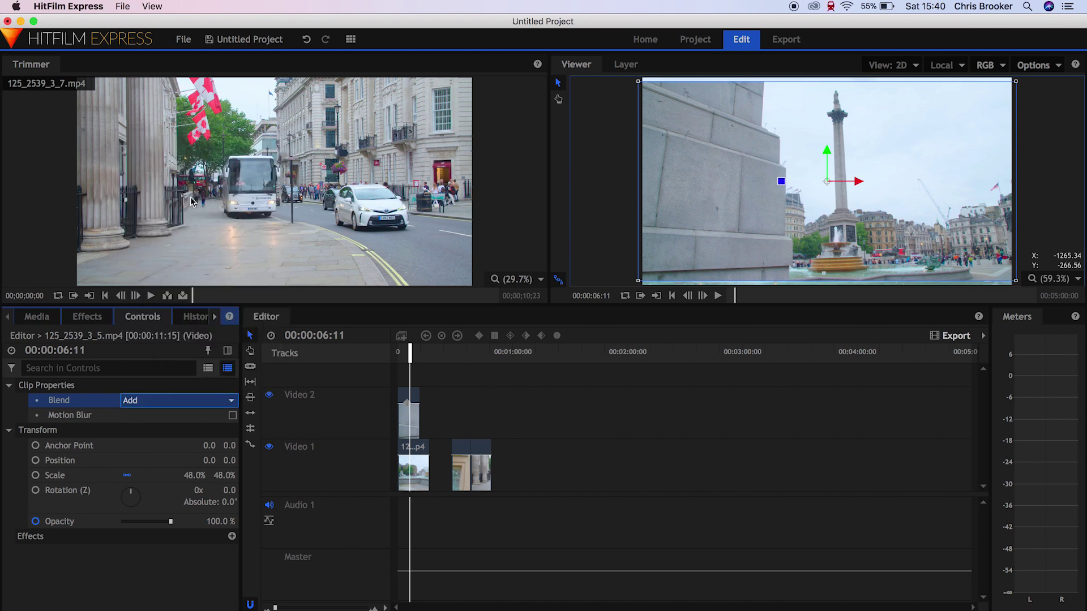
click(232, 401)
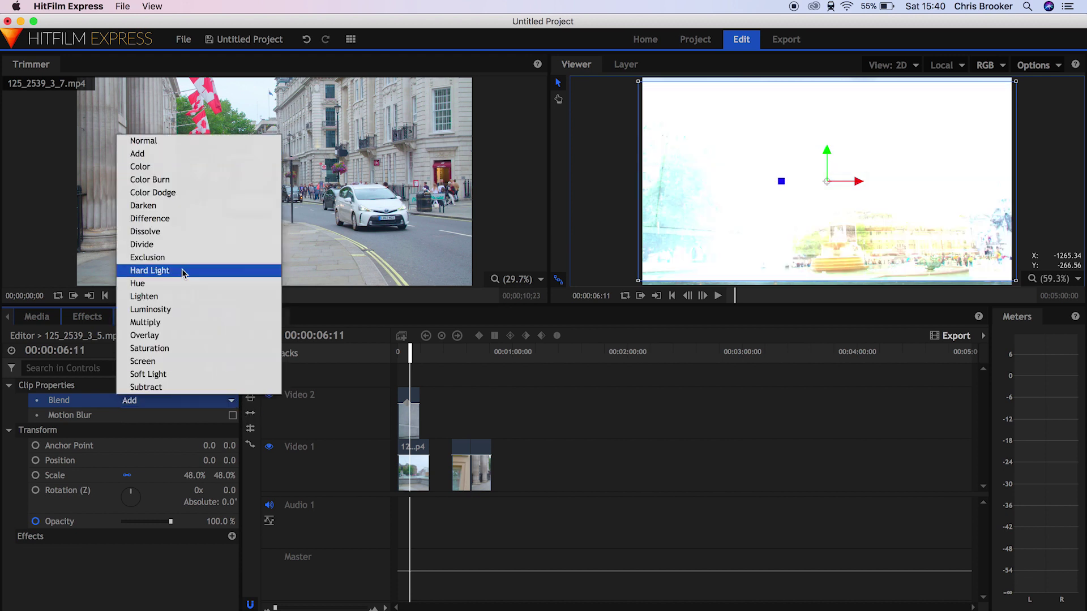
click(168, 218)
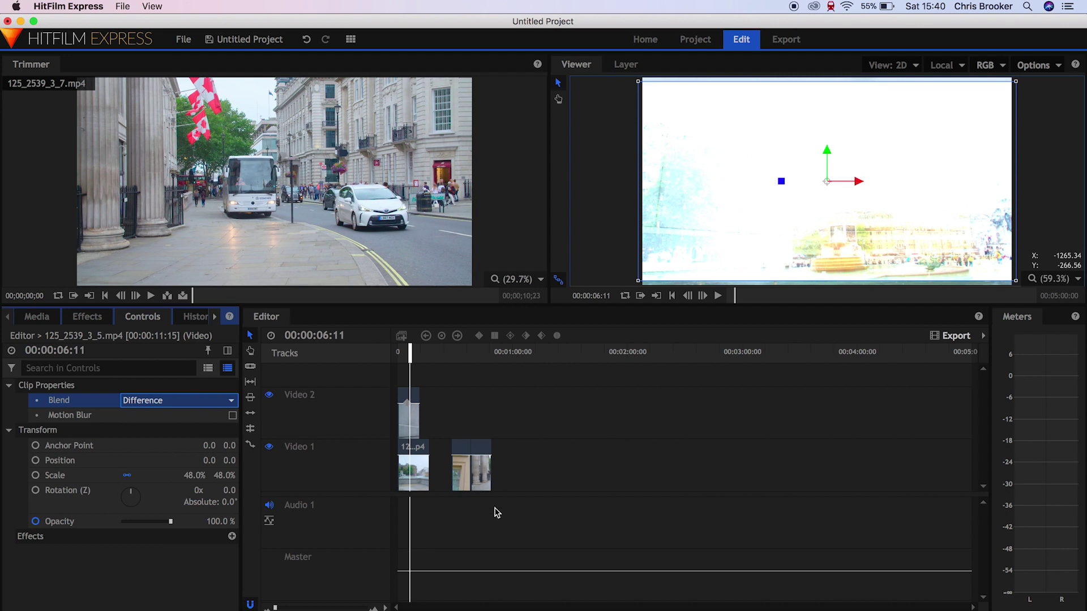
click(218, 408)
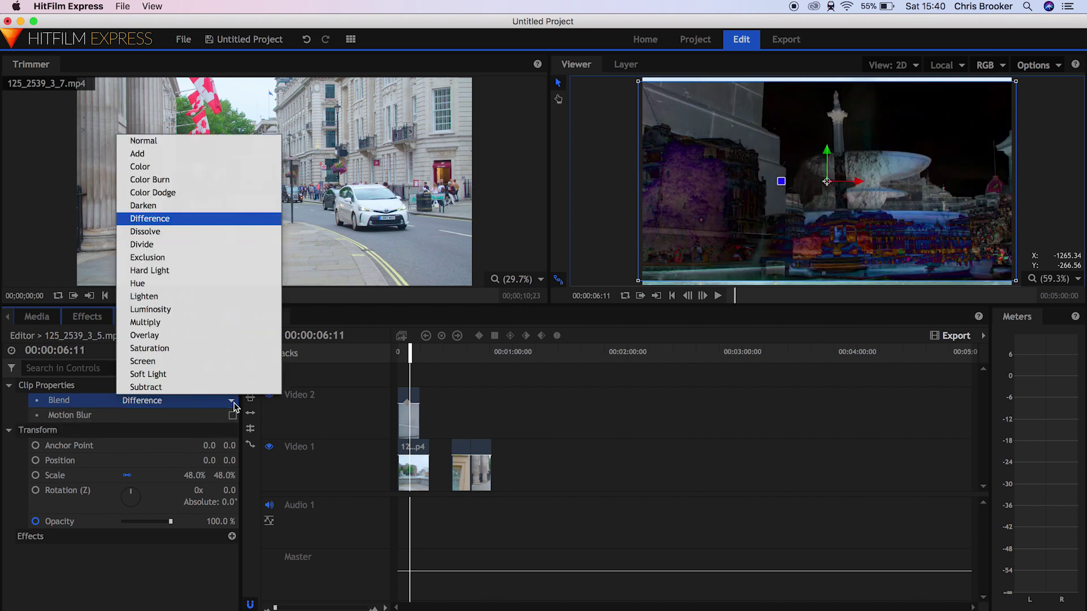
click(154, 141)
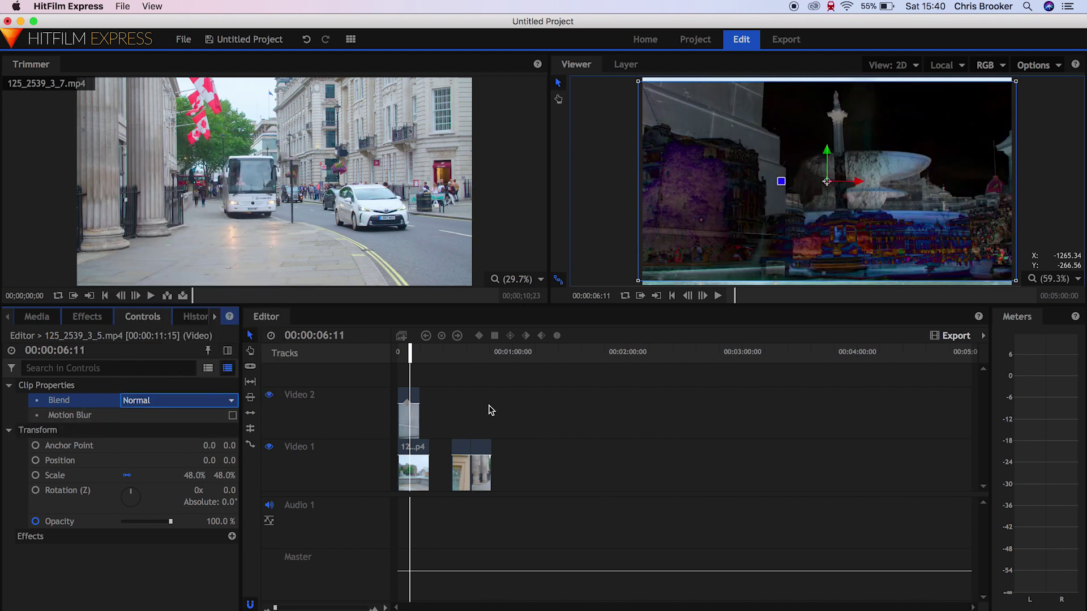
click(408, 425)
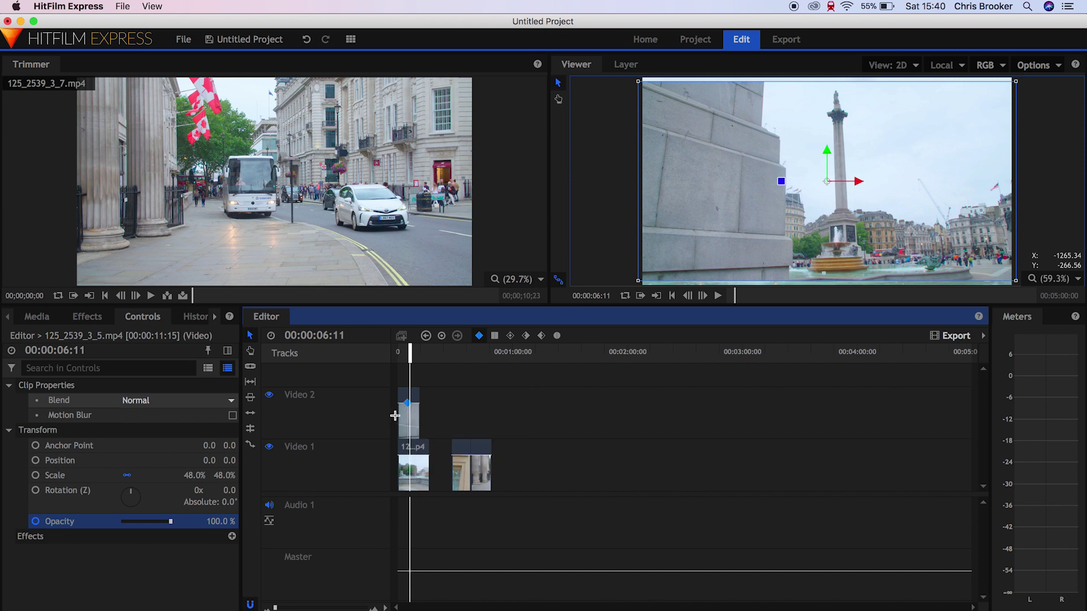
Step: Move the Video 2 clip onto Video 1 after the second clip, then show the Effects library
drag(408, 422, 515, 472)
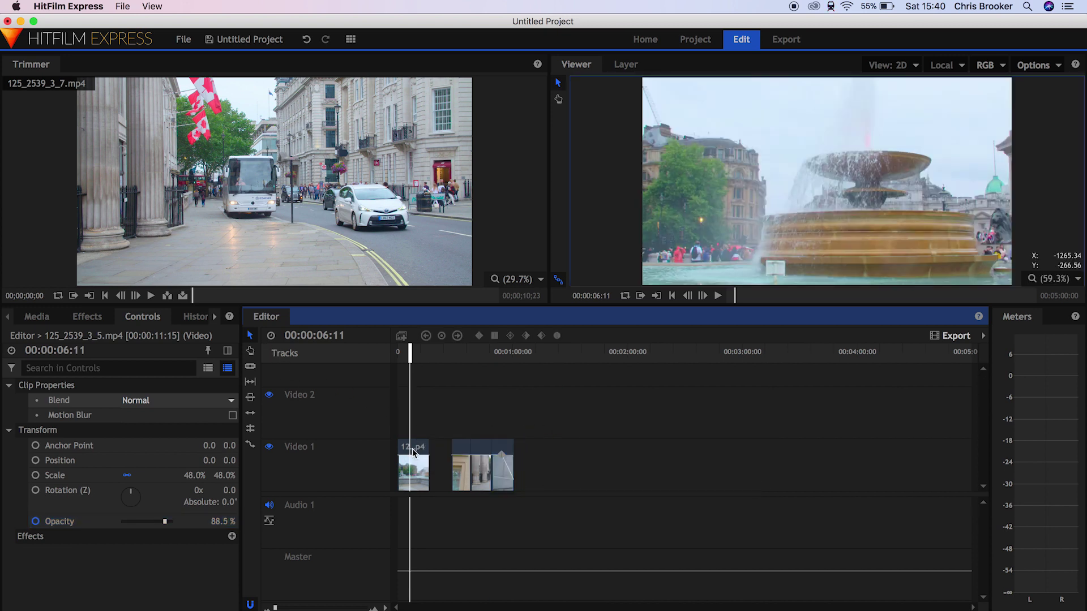
click(415, 473)
click(96, 321)
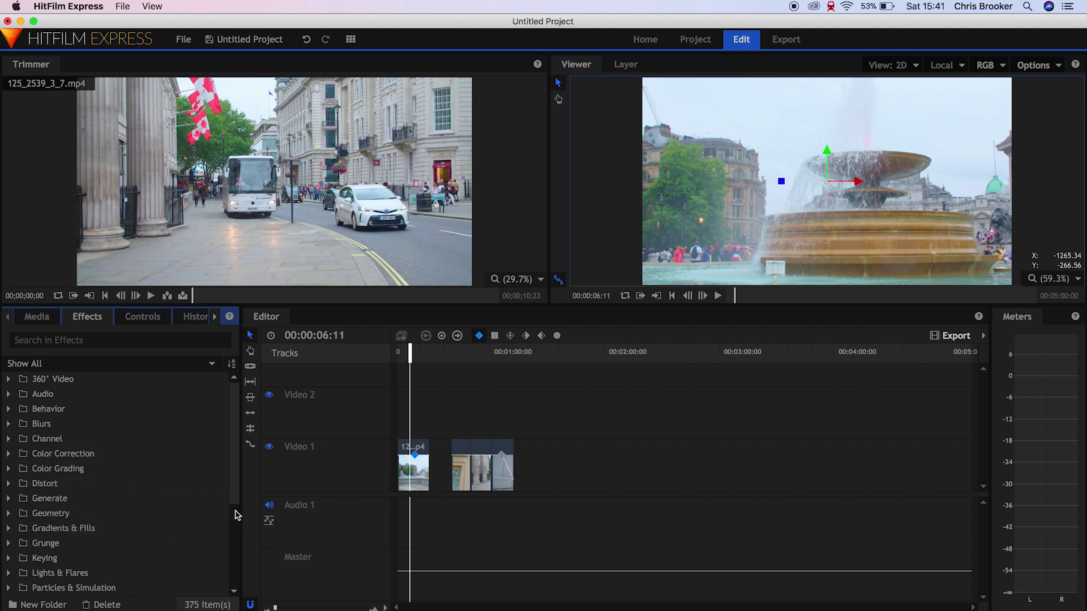
Step: Scroll the Effects list, then open the context menu of the first fountain clip, 125_2539_3_4.mp4
scroll(237, 509, down, 1)
scroll(237, 508, down, 5)
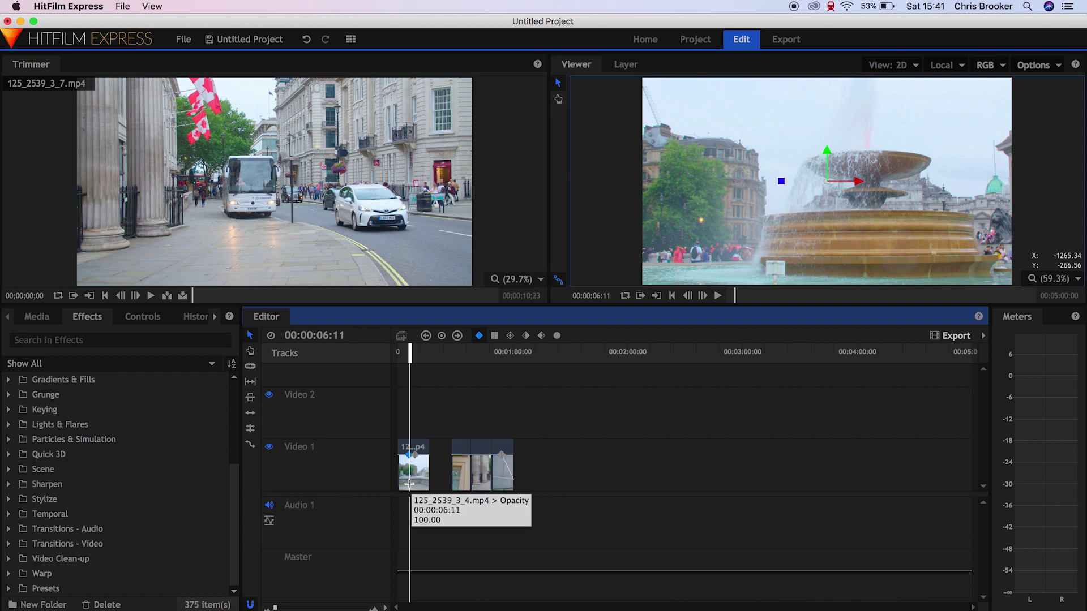
click(421, 451)
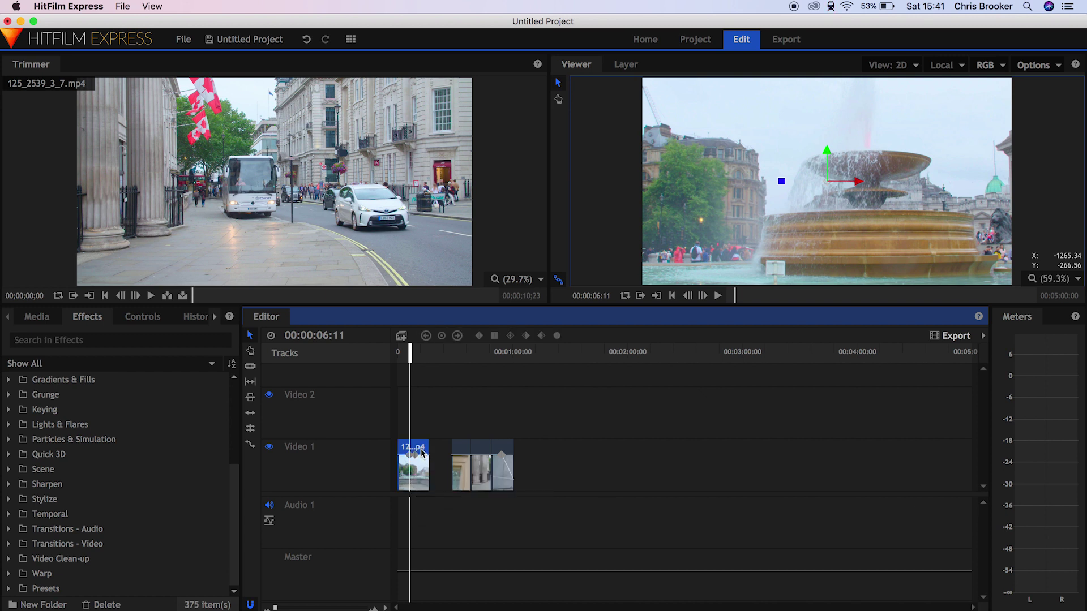
right_click(420, 453)
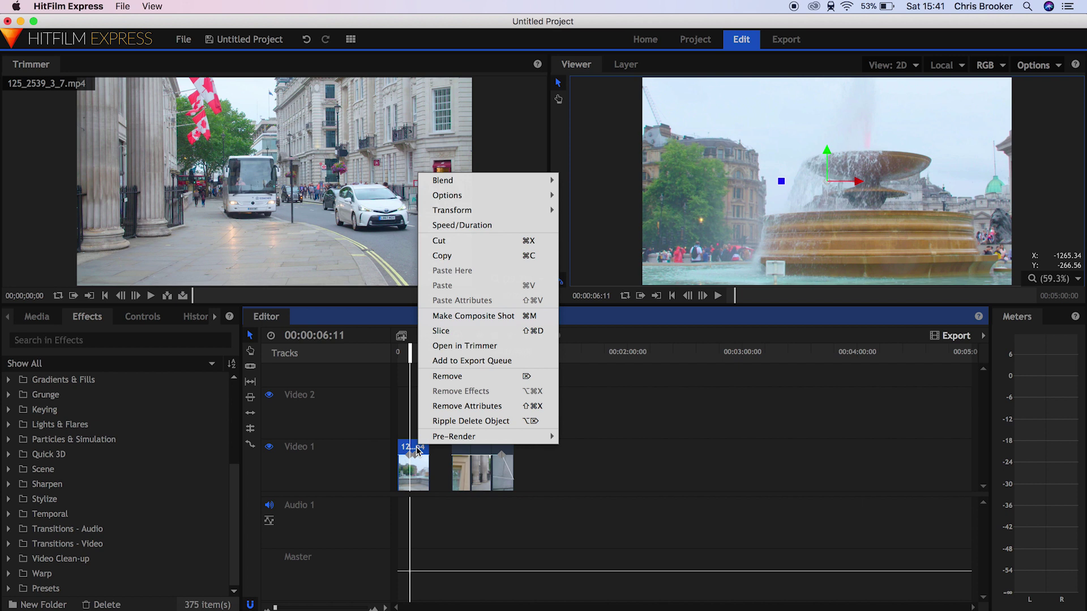
Step: Turn the first fountain clip into a composite shot and scrub about three seconds in
click(499, 316)
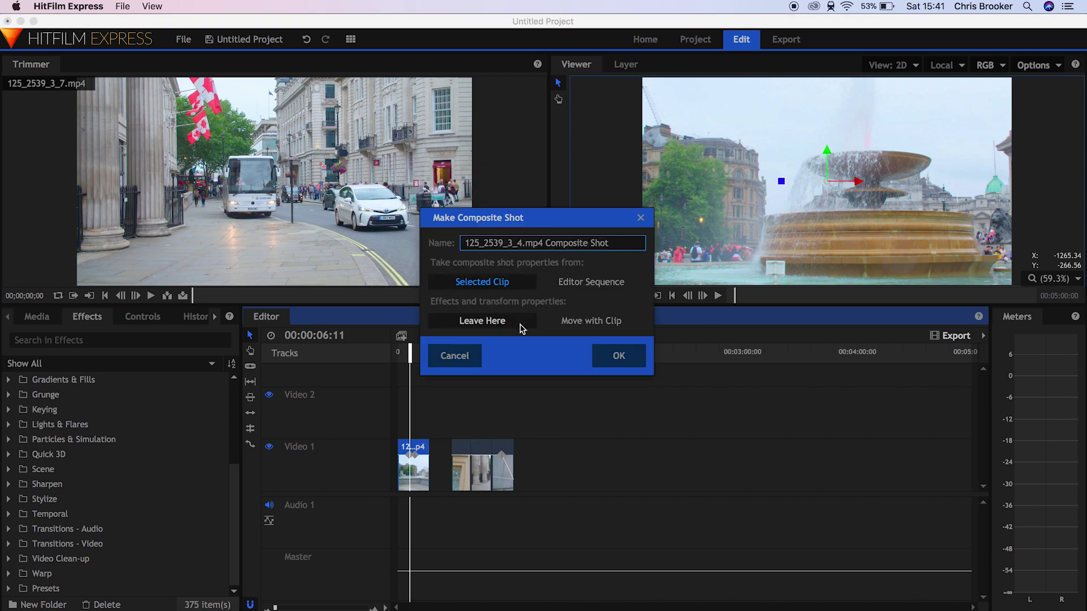
click(619, 357)
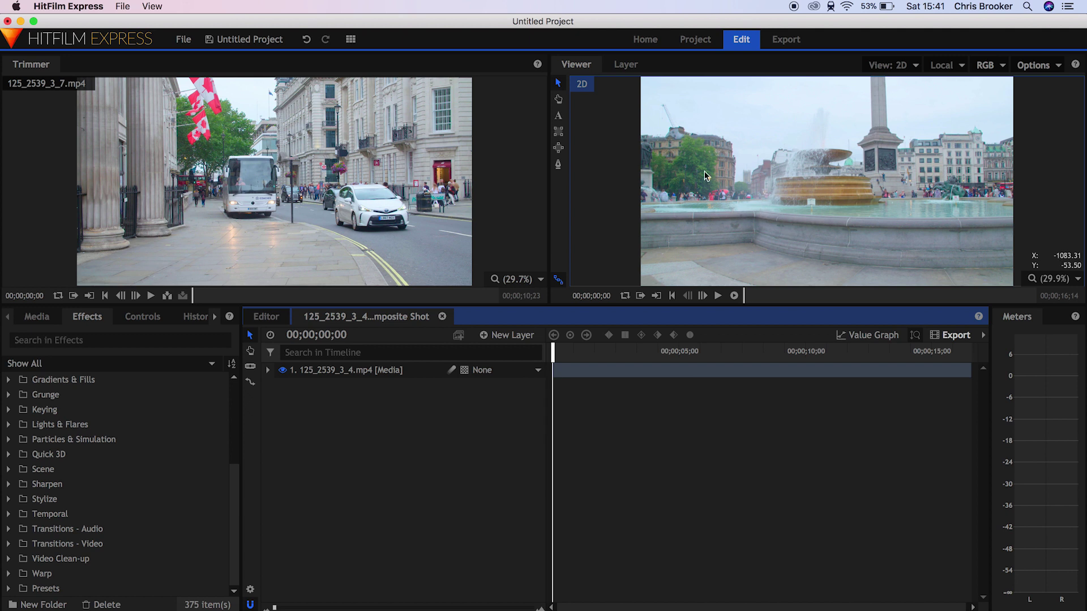
drag(566, 356, 638, 356)
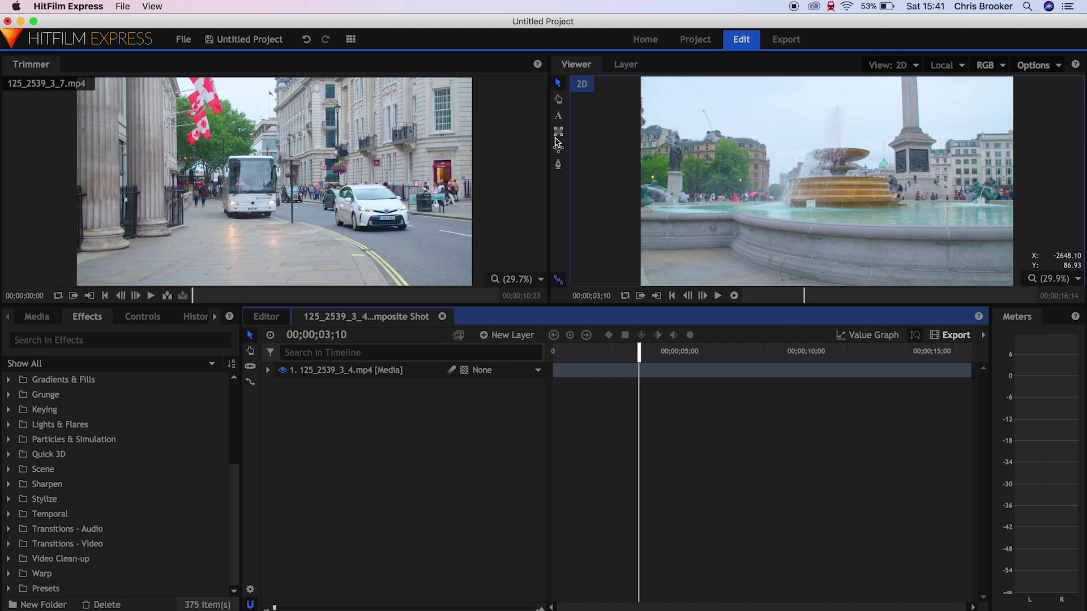
Step: Draw a four-point trapezoid mask around the fountain and pull its top corners outward
click(558, 164)
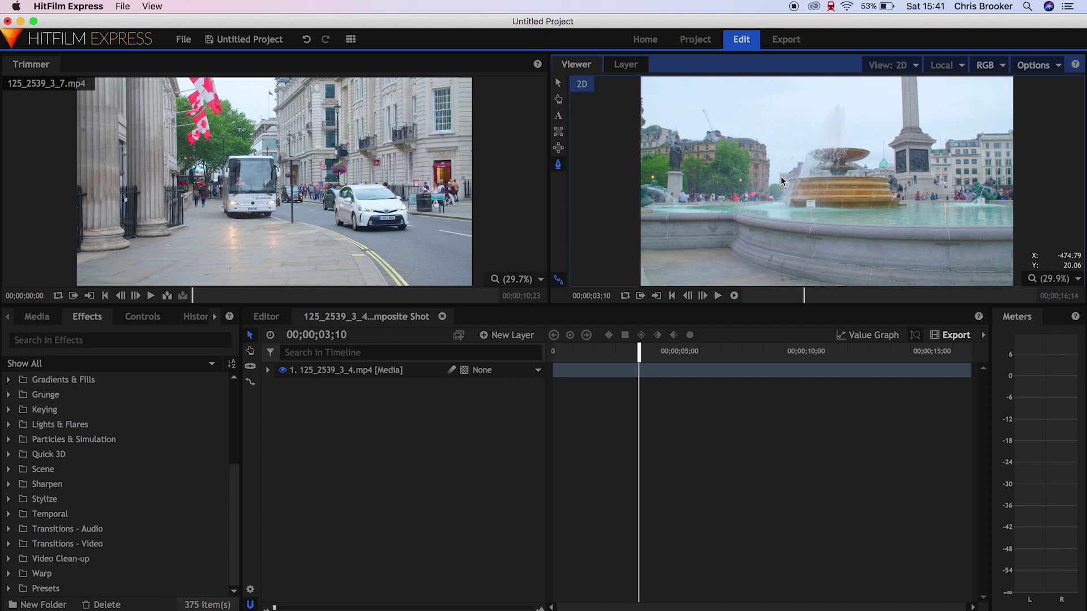
click(771, 165)
click(845, 169)
click(766, 217)
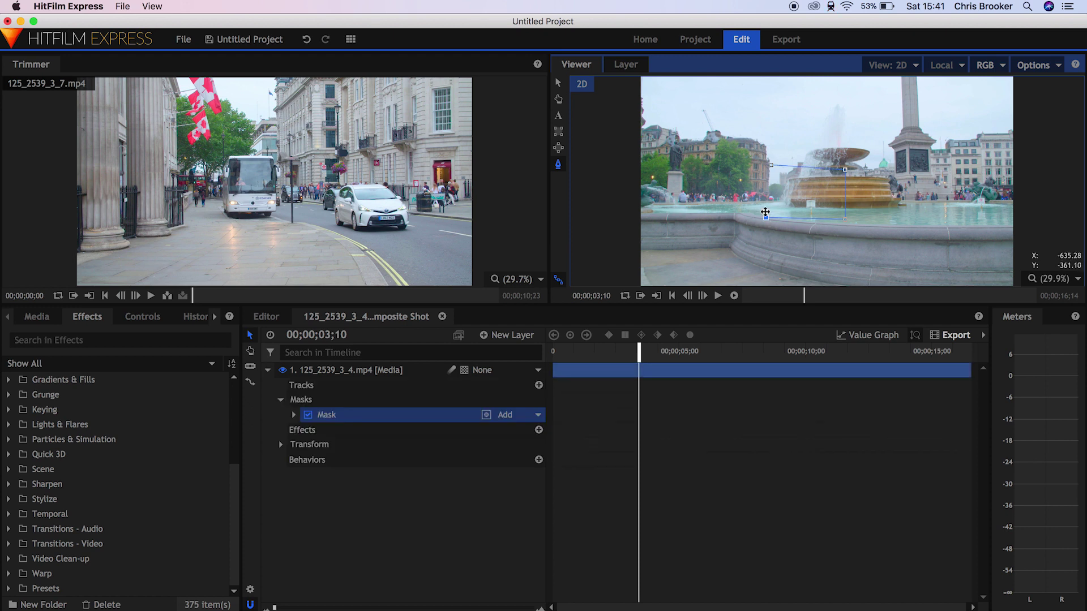
click(771, 165)
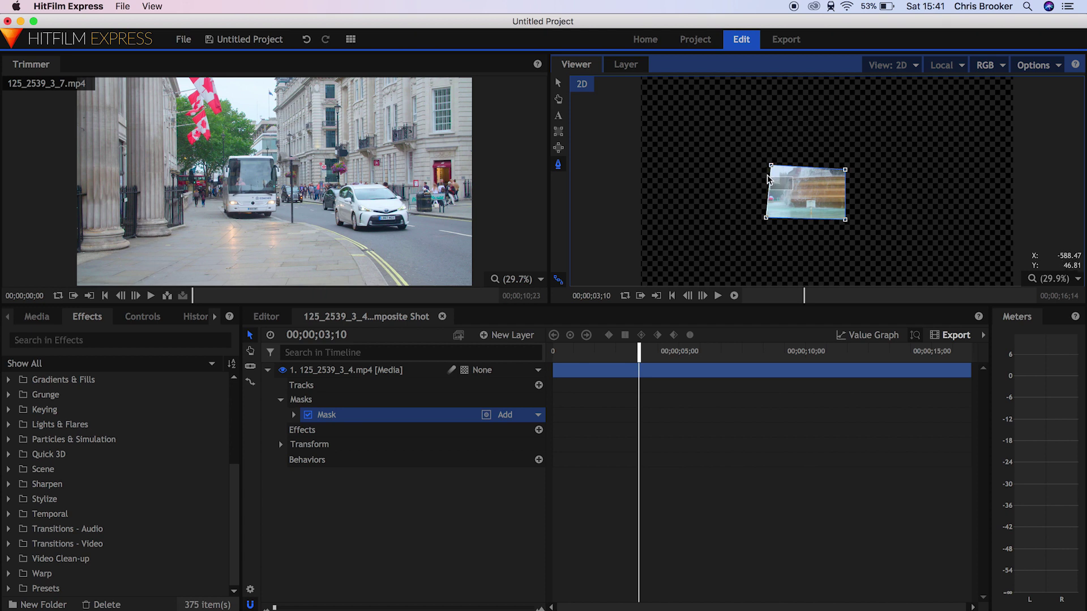
drag(771, 165, 725, 136)
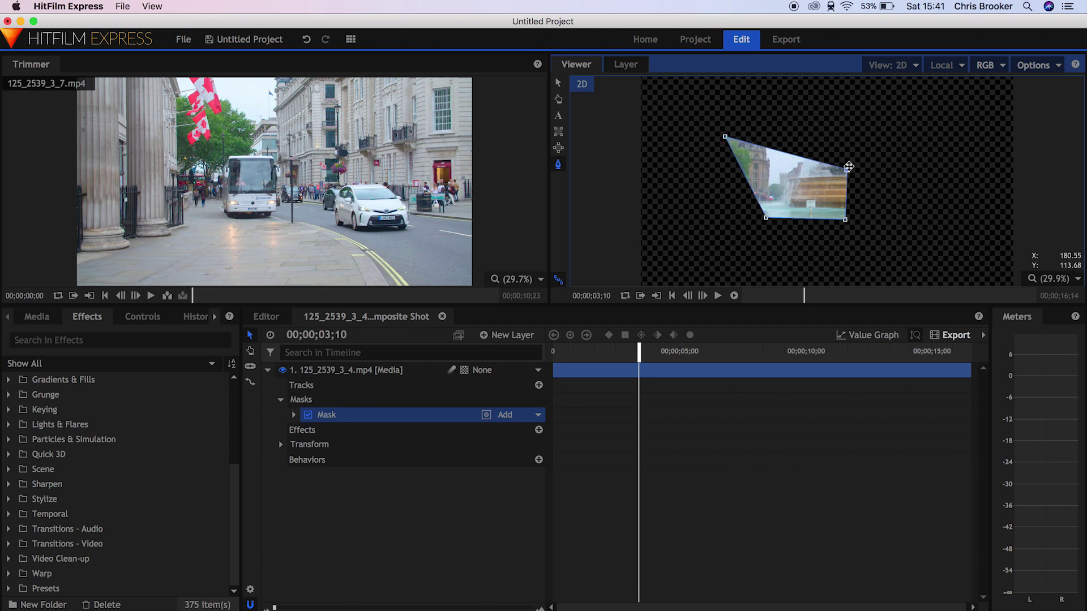
drag(844, 170, 878, 137)
drag(845, 218, 857, 212)
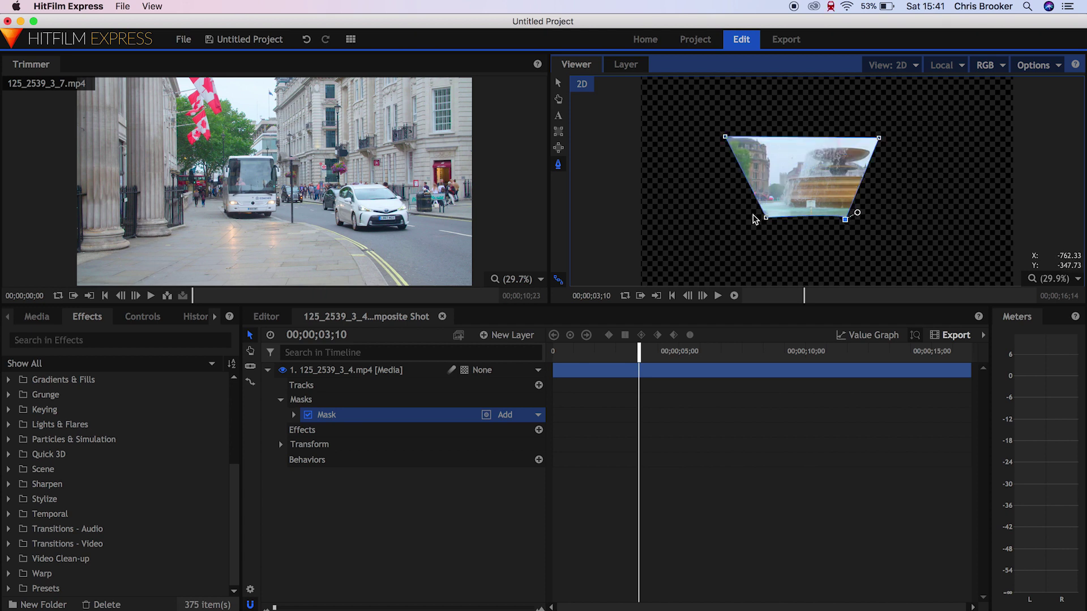
Step: At 00;00;01;21, toggle mask inversion back off so the fountain stays visible
click(600, 351)
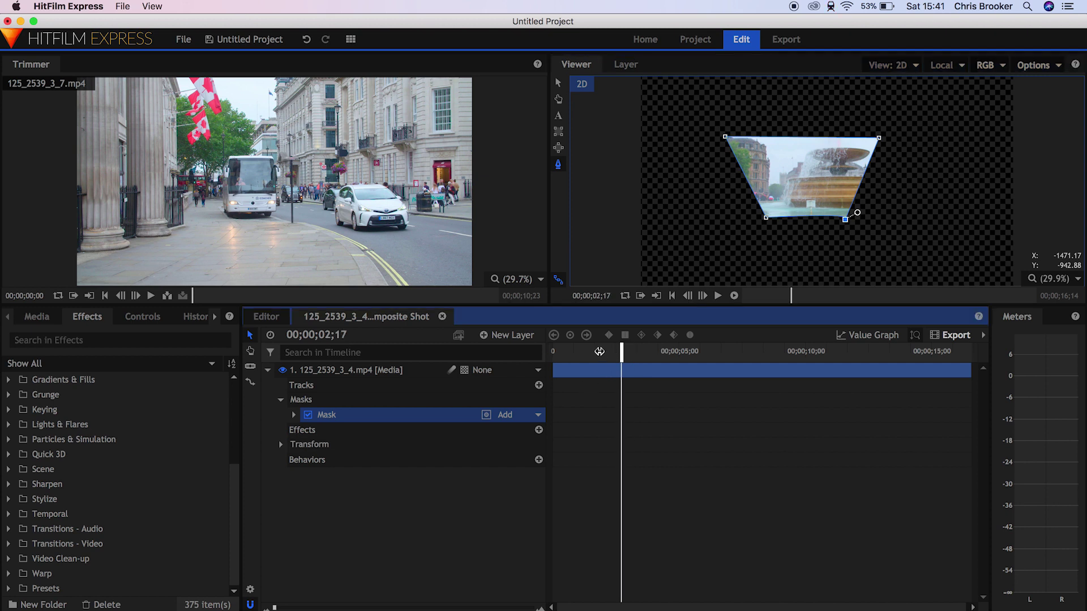
click(486, 414)
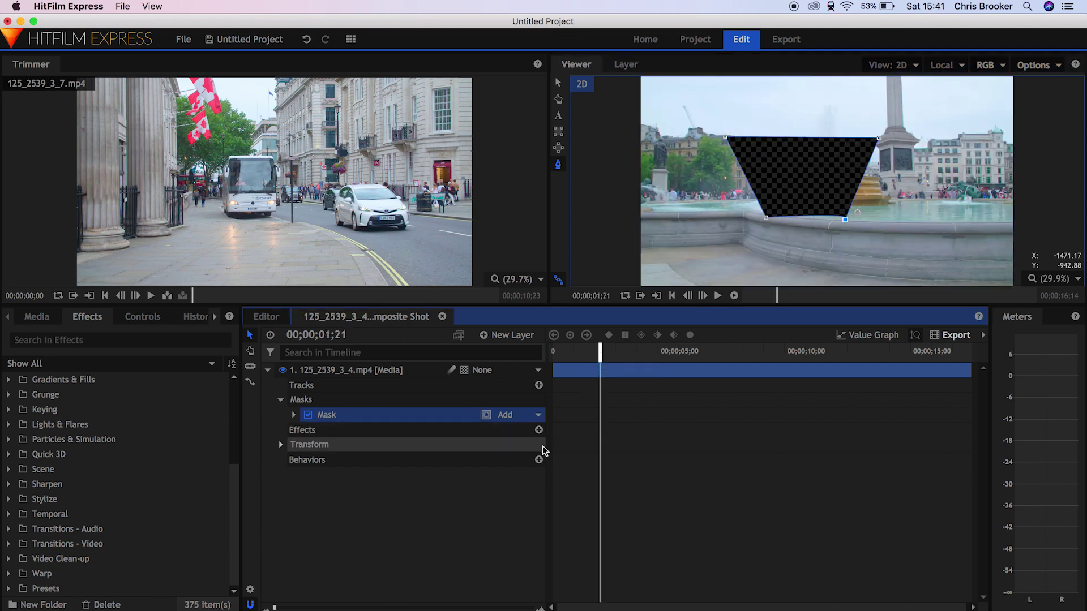
click(486, 416)
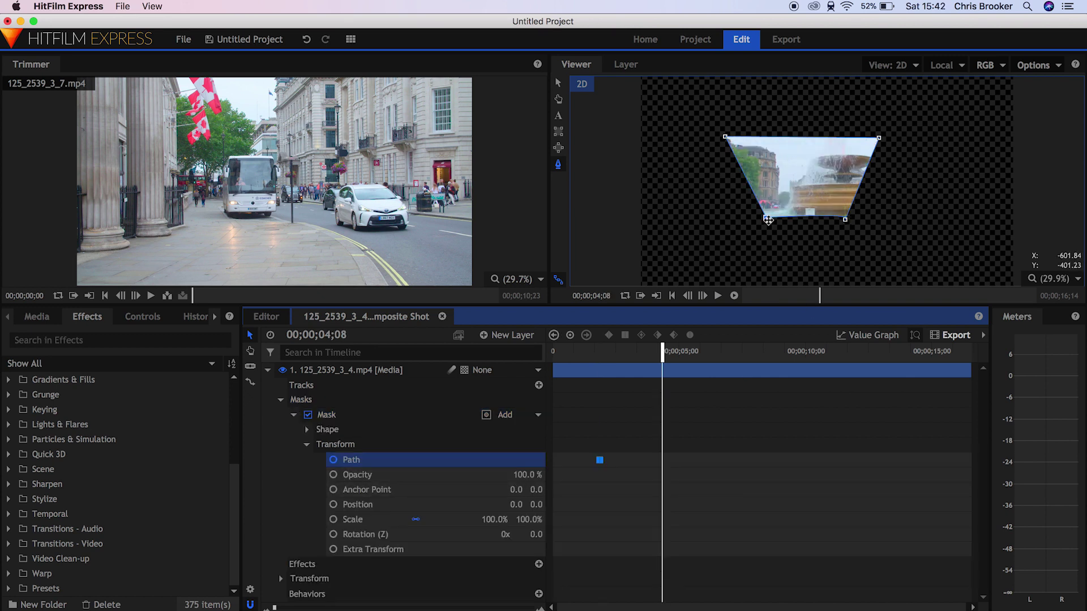
Step: Drag the mask's bottom-left corner right for the second Path keyframe, then preview the animation
drag(768, 221, 819, 161)
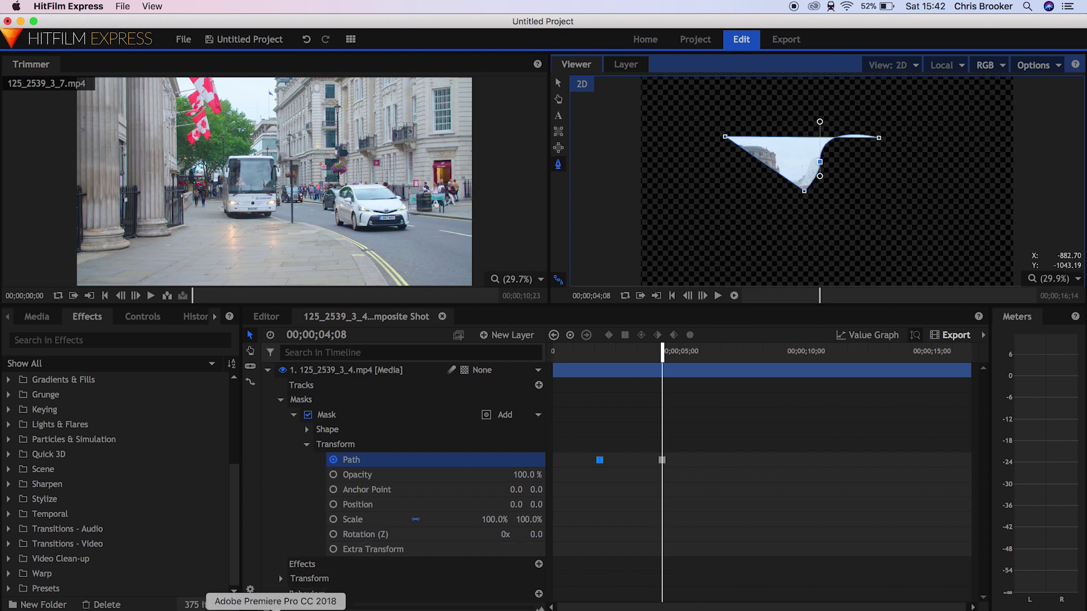
drag(662, 351, 618, 358)
key(space)
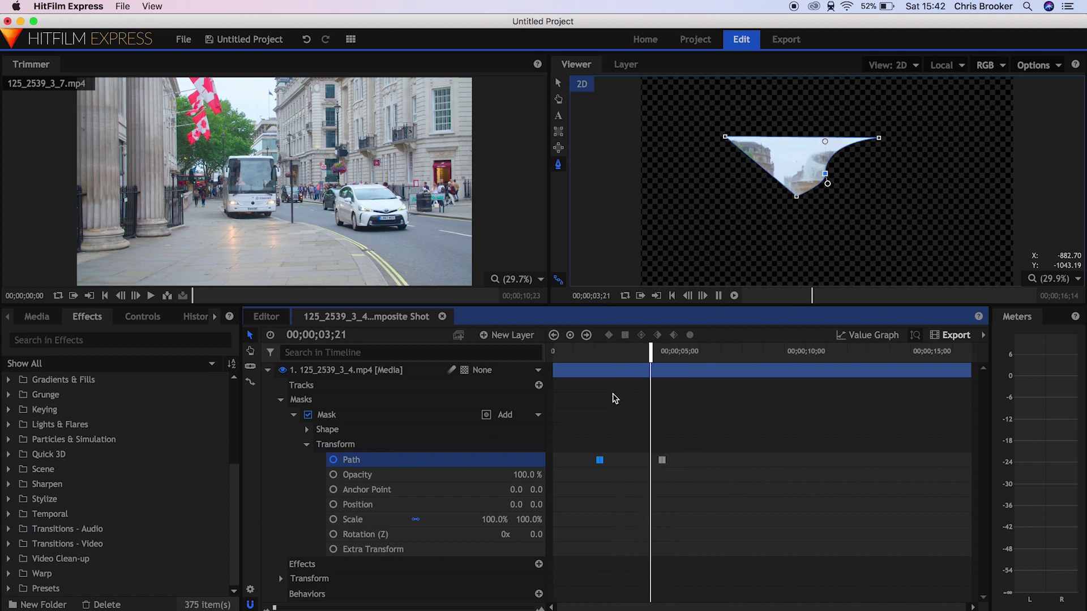
key(space)
drag(631, 359, 627, 358)
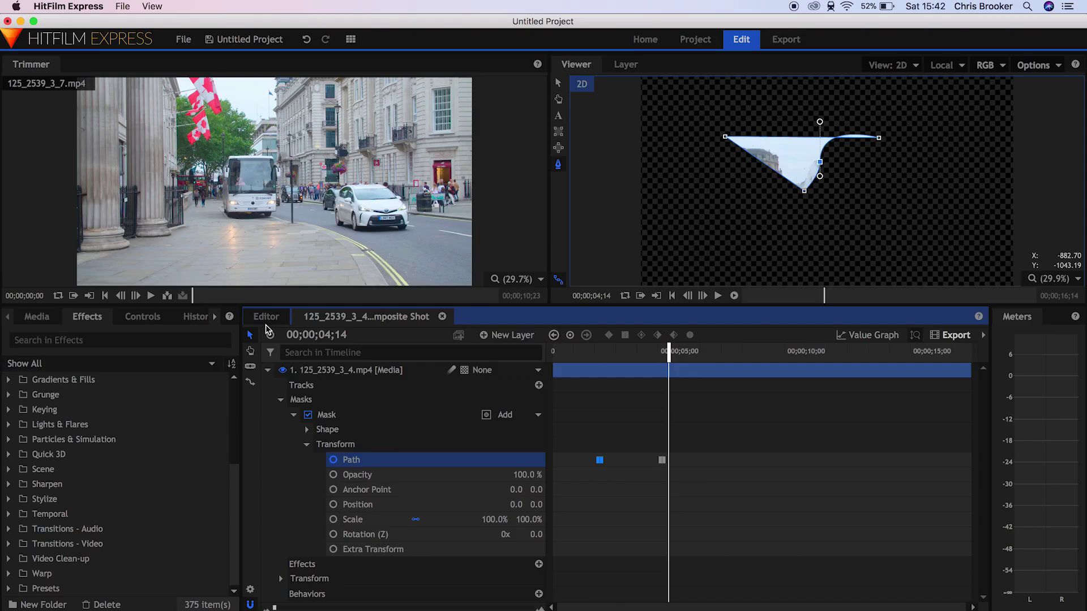
Step: In the editor sequence, move the composite shot clip up to Video 2
click(266, 318)
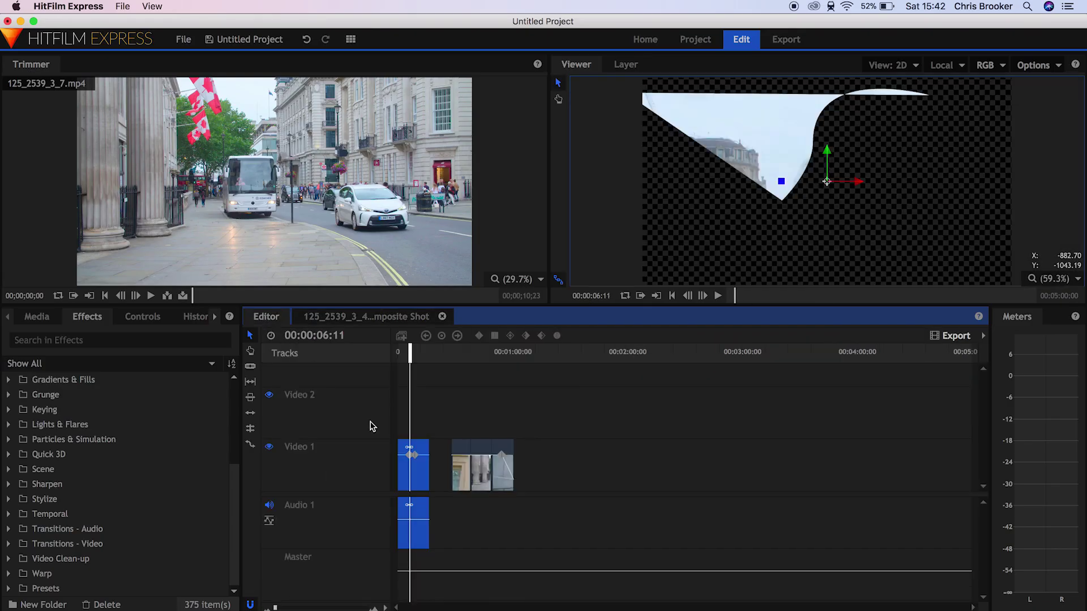
click(436, 411)
drag(418, 485, 422, 434)
click(462, 427)
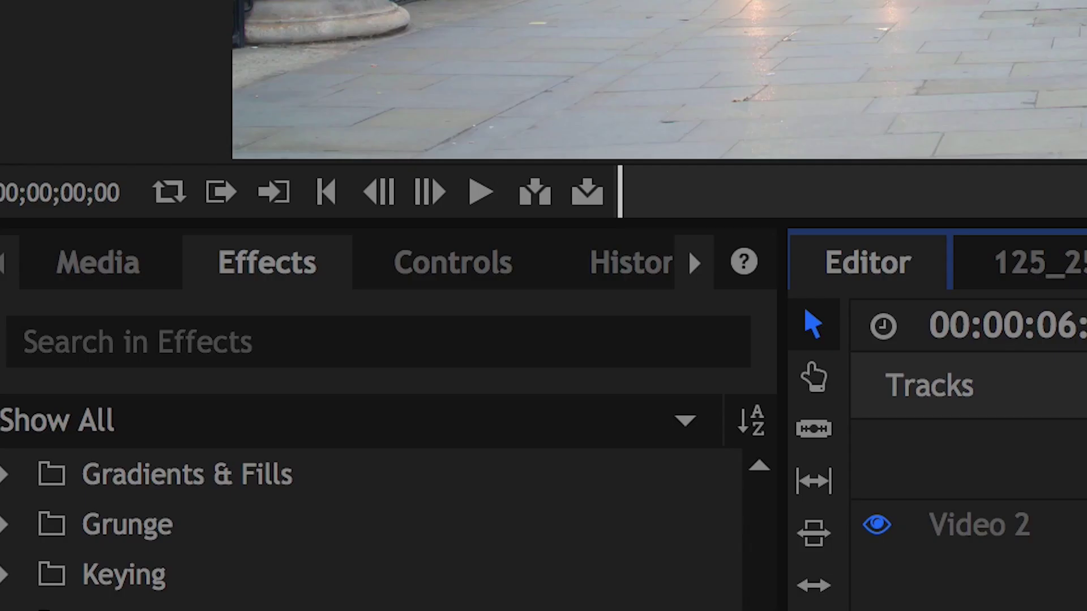
Step: Start a new plane from the Media panel's New menu
click(128, 263)
click(347, 341)
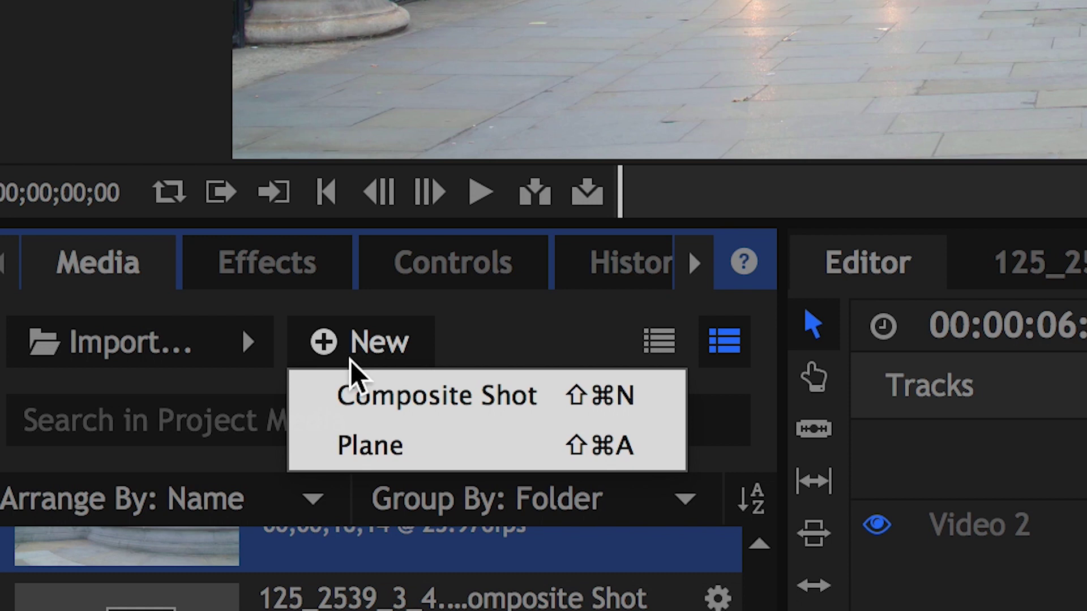
click(379, 446)
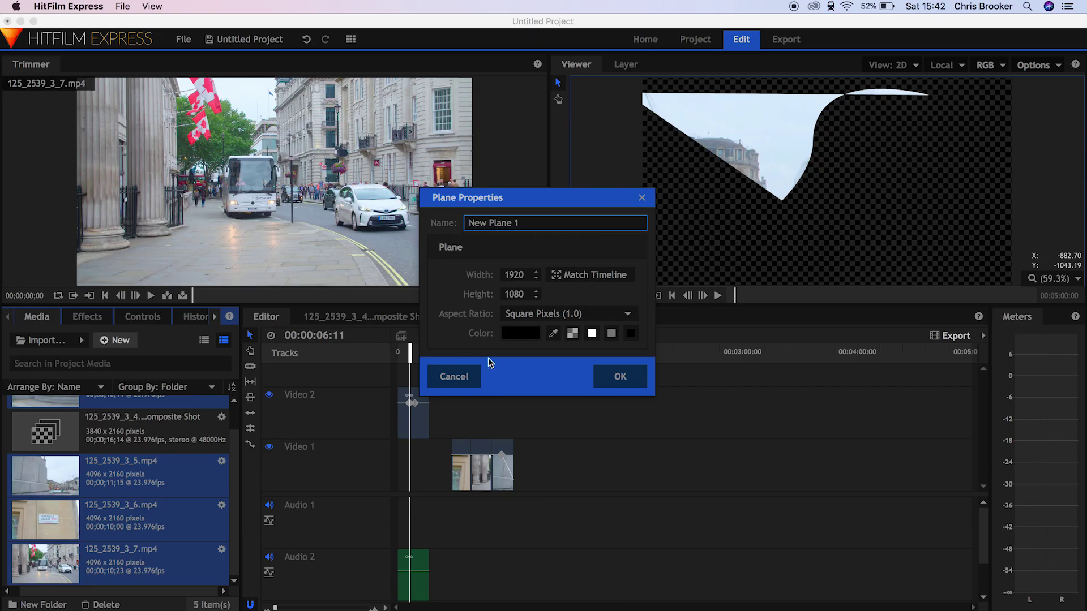
Step: Set the plane colour to pure blue (red 0, blue 255) and create New Plane 1
click(511, 339)
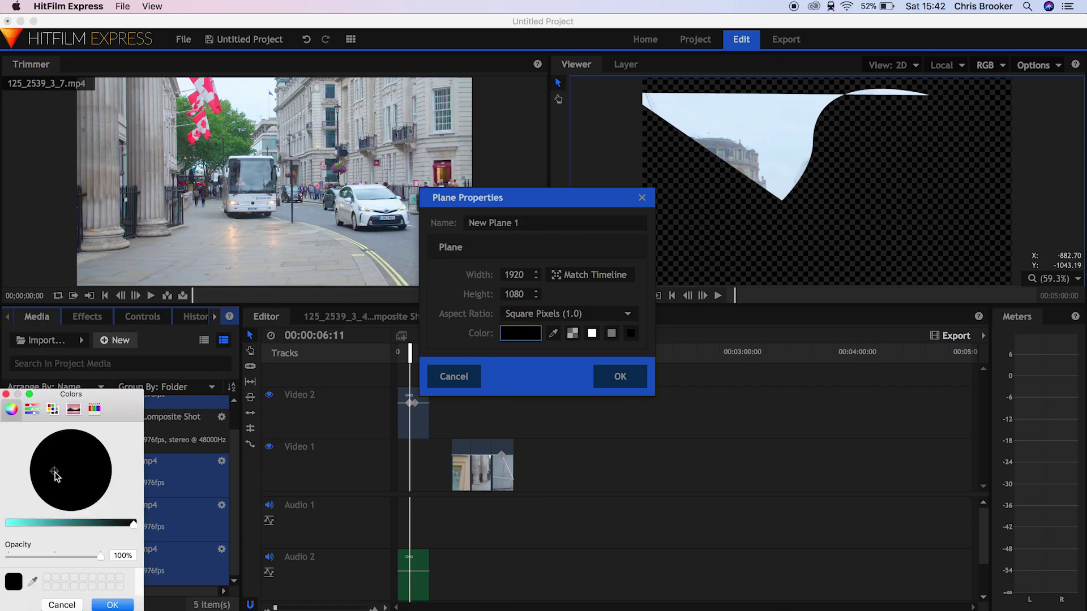
click(81, 452)
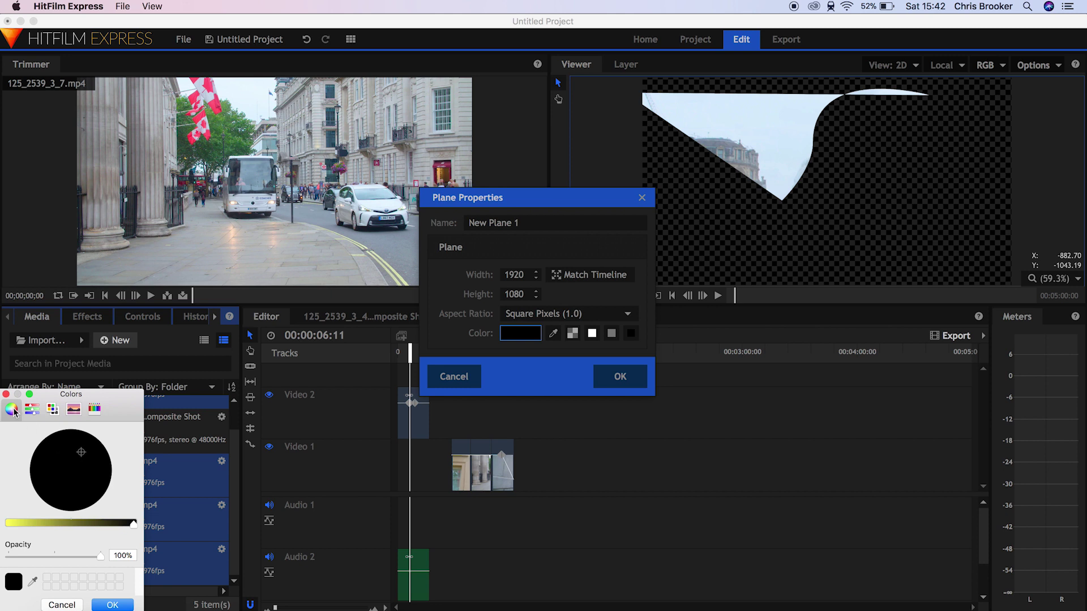
click(32, 409)
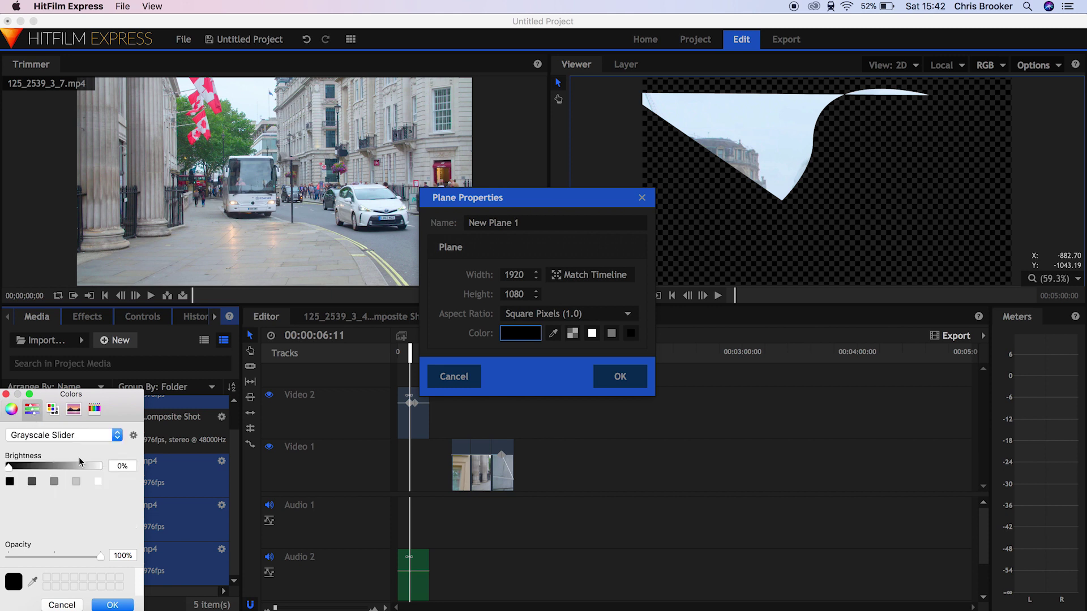
click(51, 435)
click(51, 447)
click(51, 467)
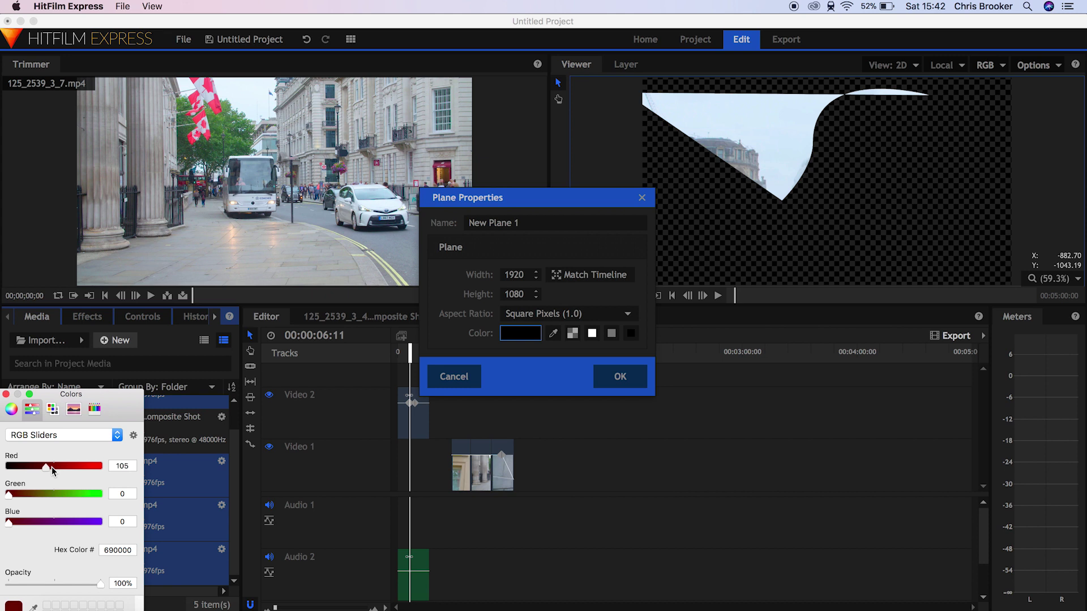
drag(52, 467, 111, 467)
drag(61, 495, 1, 463)
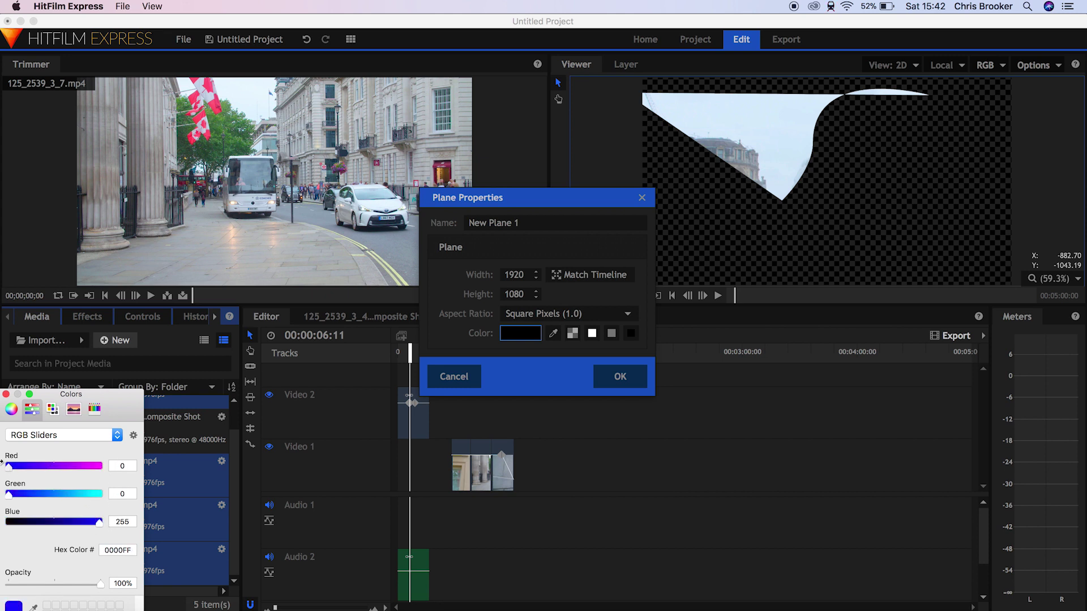
drag(96, 395, 154, 336)
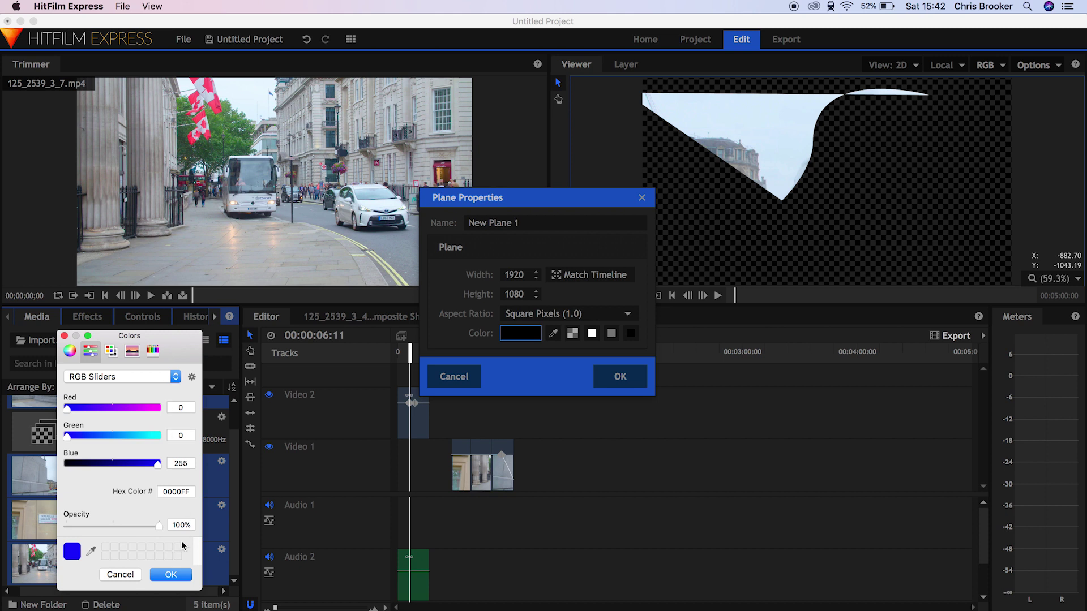
click(170, 574)
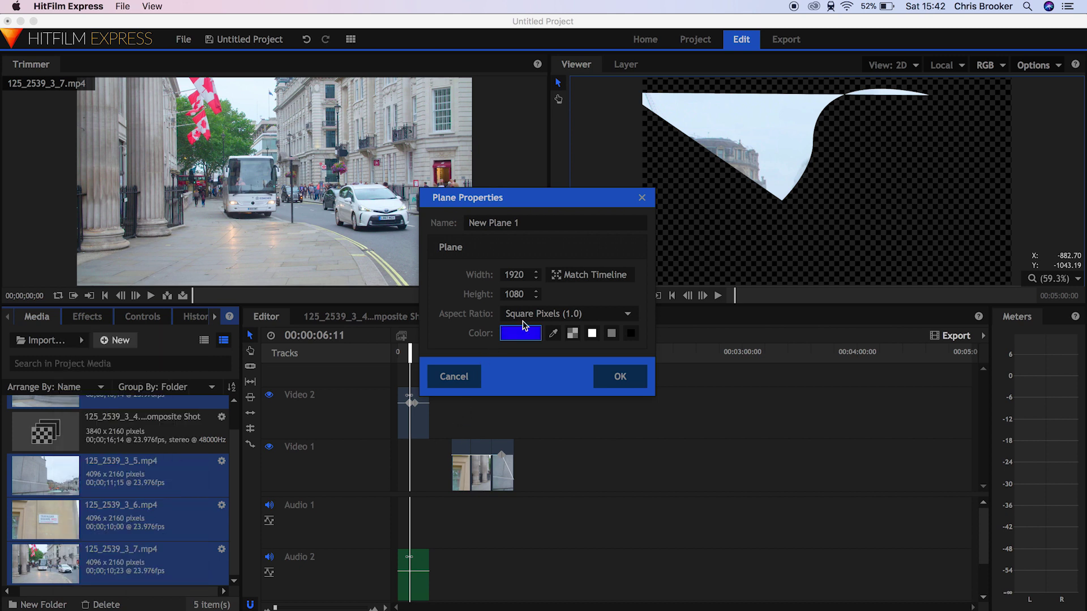
click(621, 377)
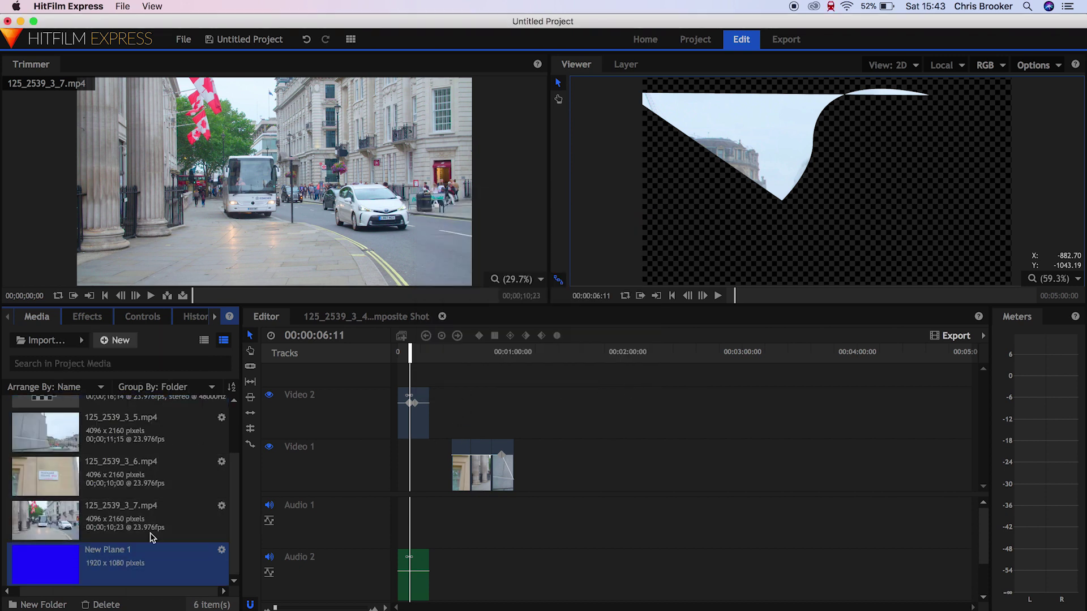
Step: Place New Plane 1 at the start of Video 1 and preview the fountain over blue
drag(152, 545, 426, 475)
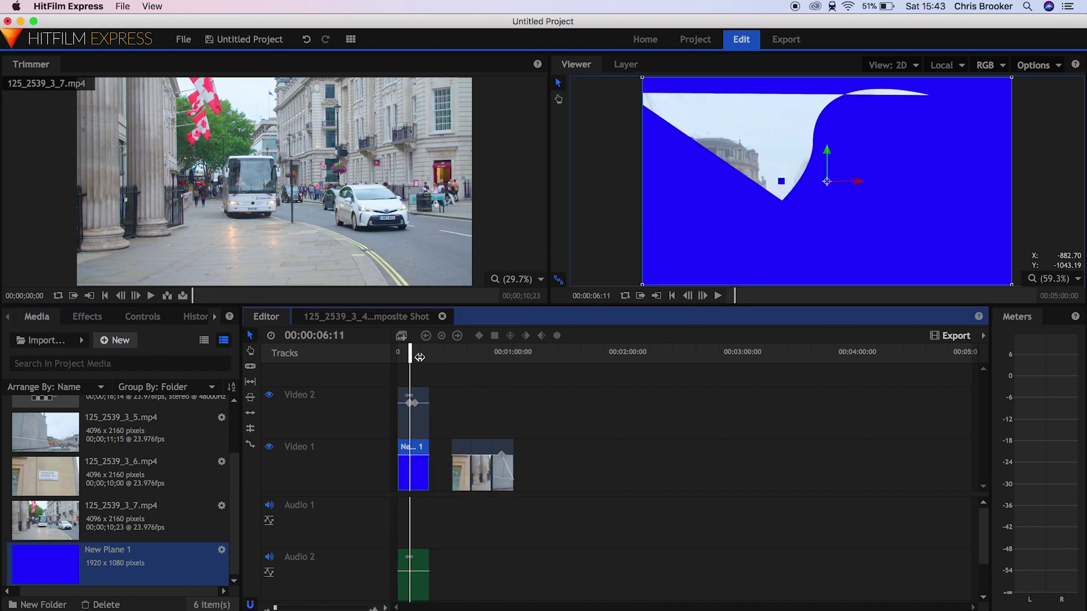
drag(410, 356, 394, 355)
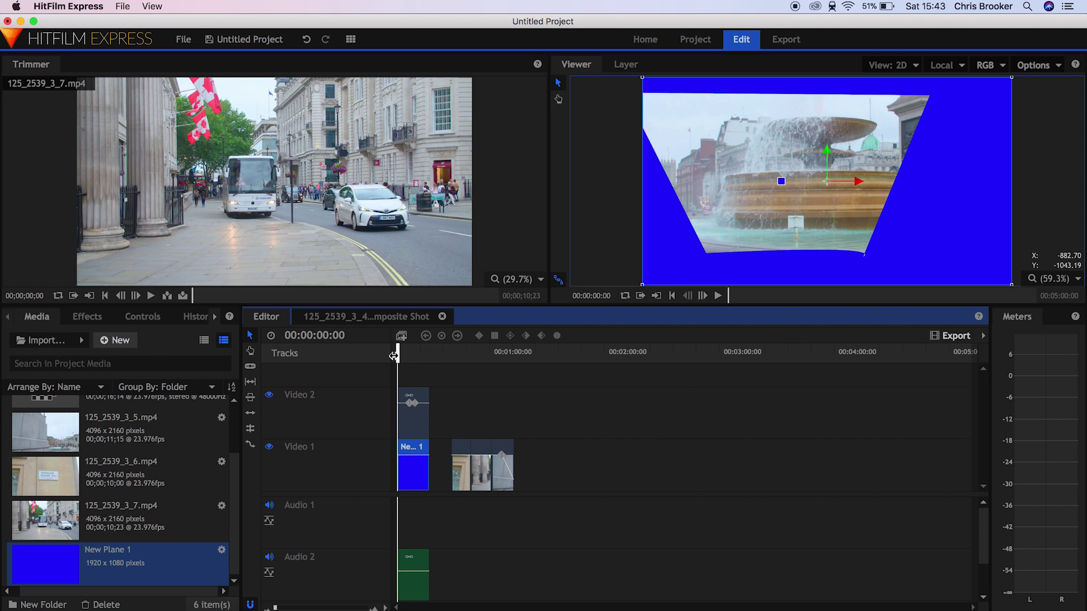
key(space)
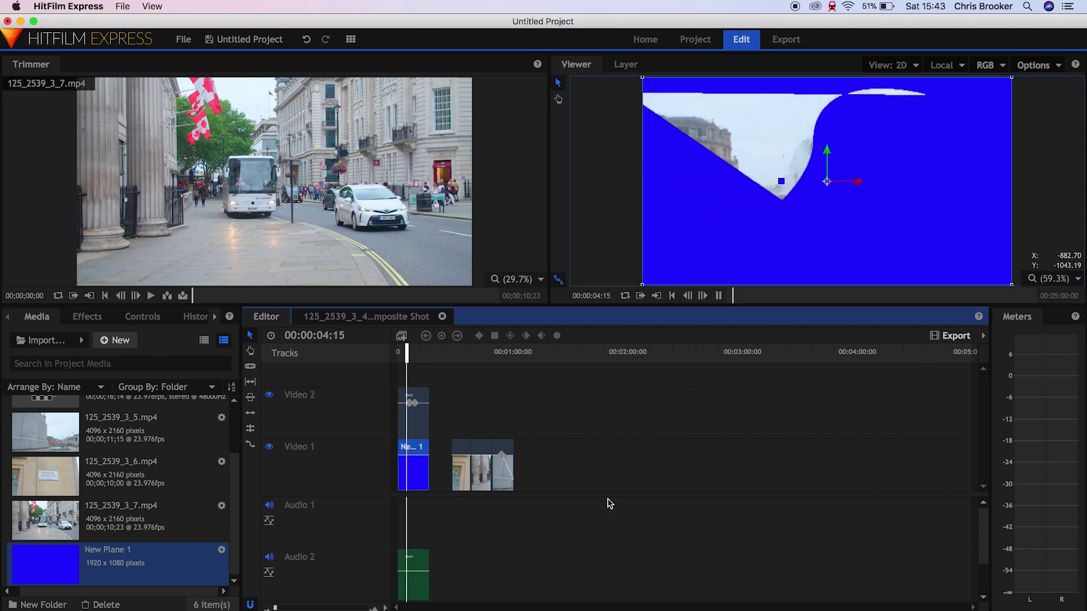
key(space)
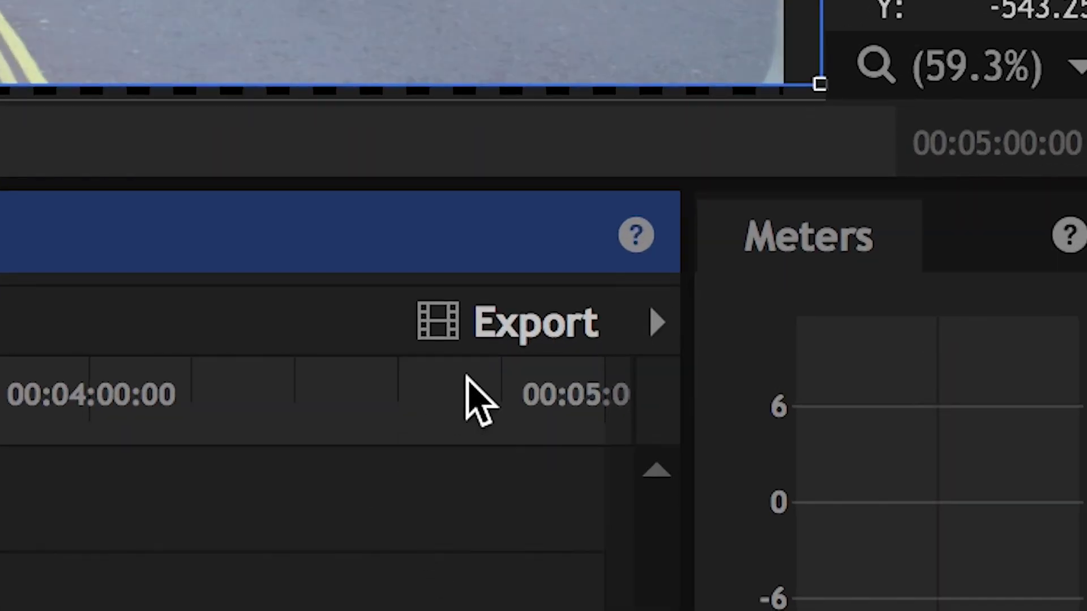
click(944, 337)
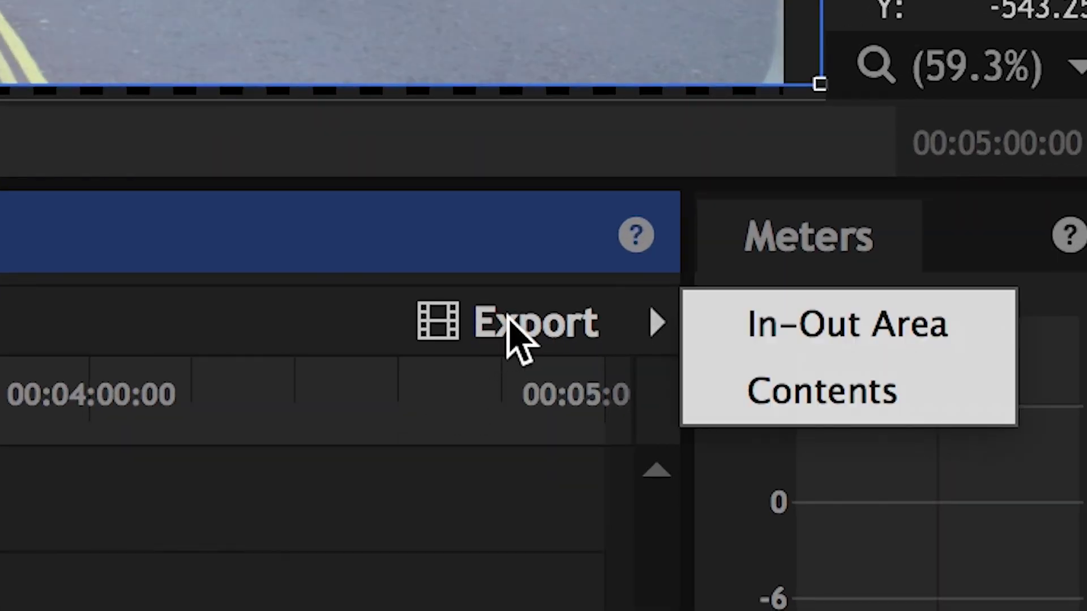
Step: Queue the sequence's entire contents for export and go to the Export queue
click(802, 397)
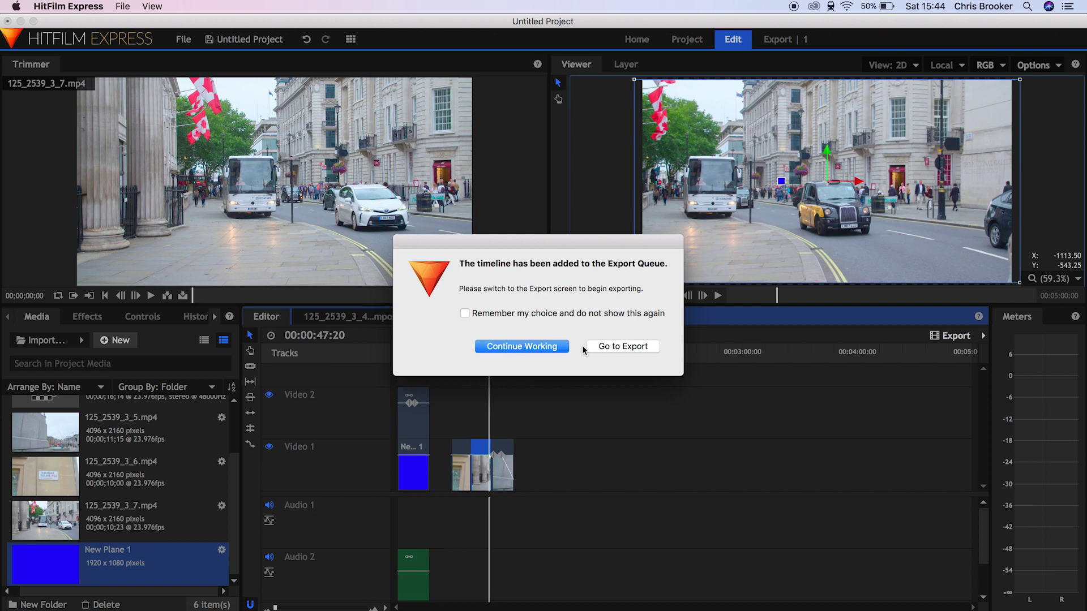
click(592, 347)
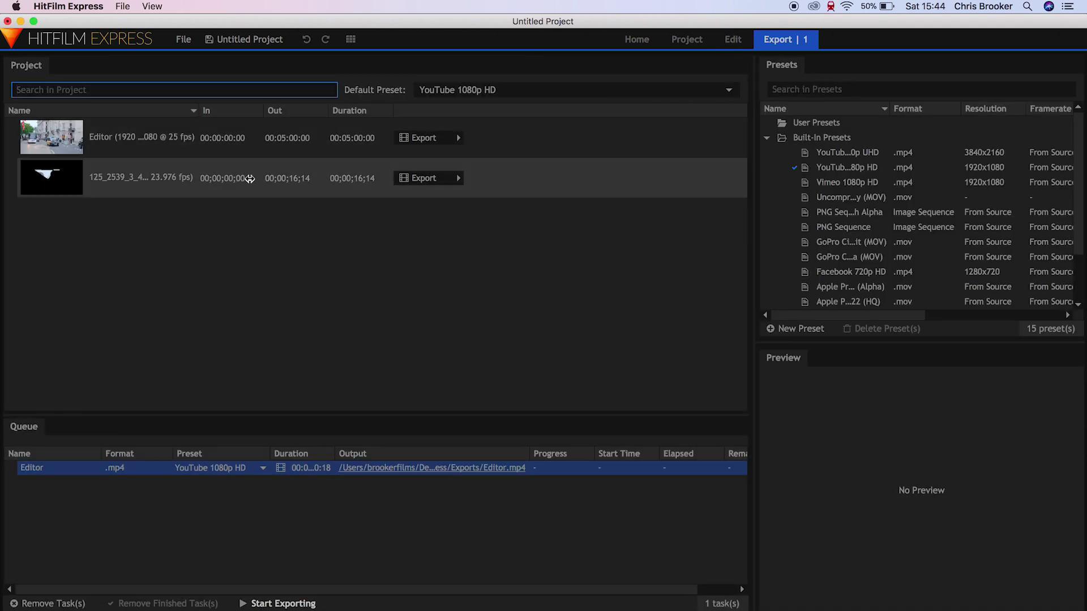
click(854, 154)
Step: Browse the built-in export presets and start a new QuickTime (*.mov) preset
click(860, 183)
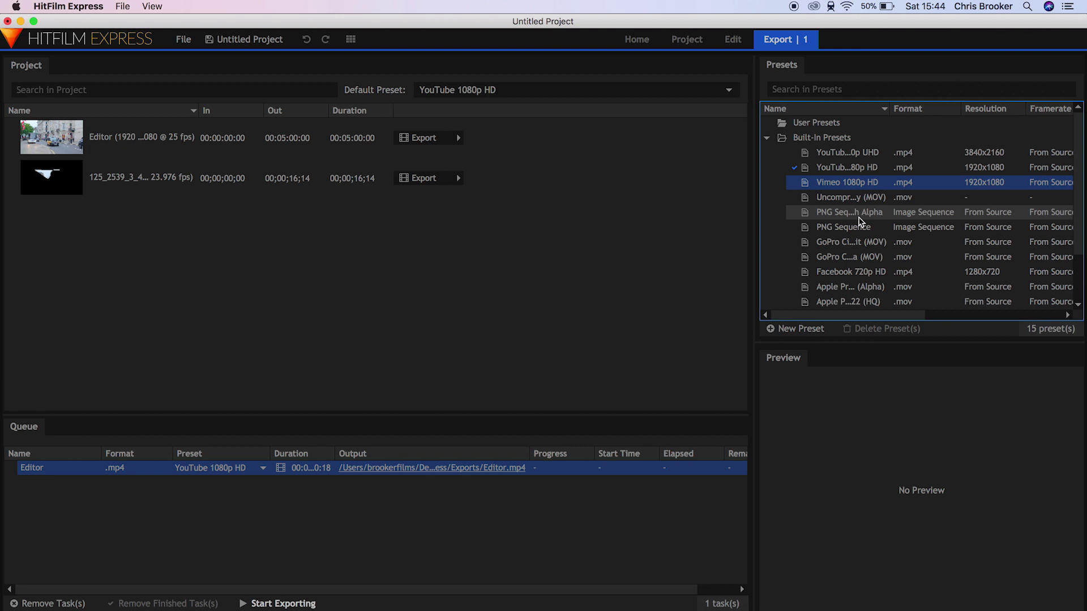
drag(859, 219, 868, 242)
scroll(869, 242, down, 4)
click(846, 287)
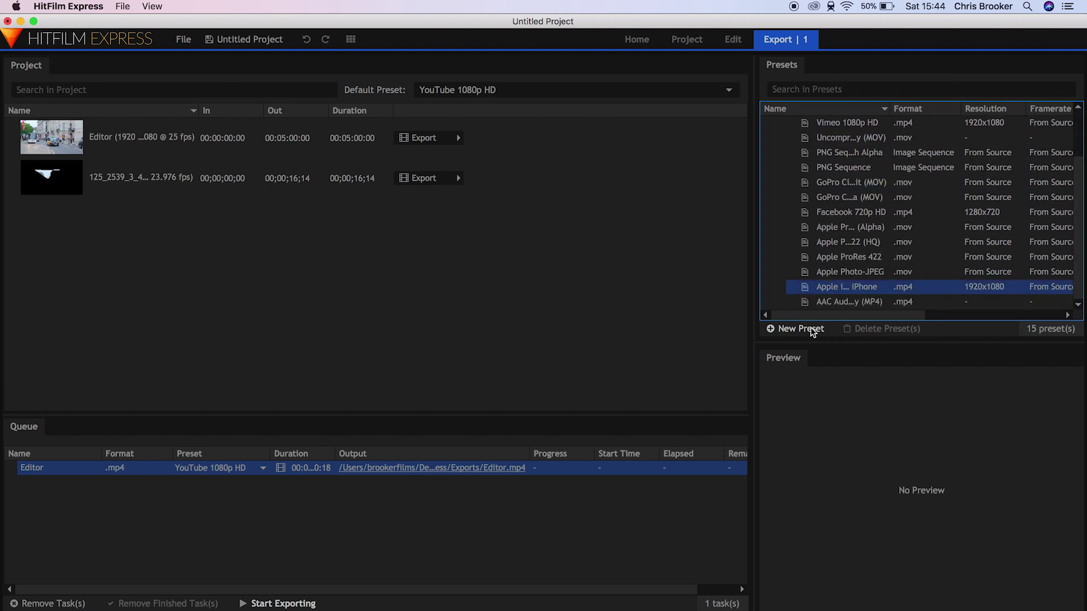
click(810, 330)
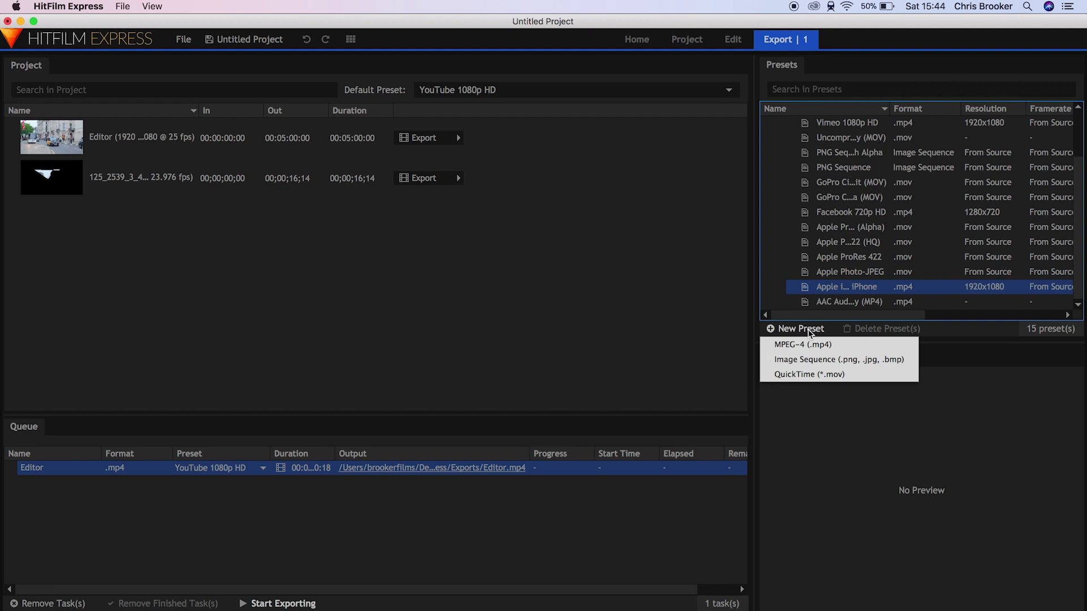
click(823, 374)
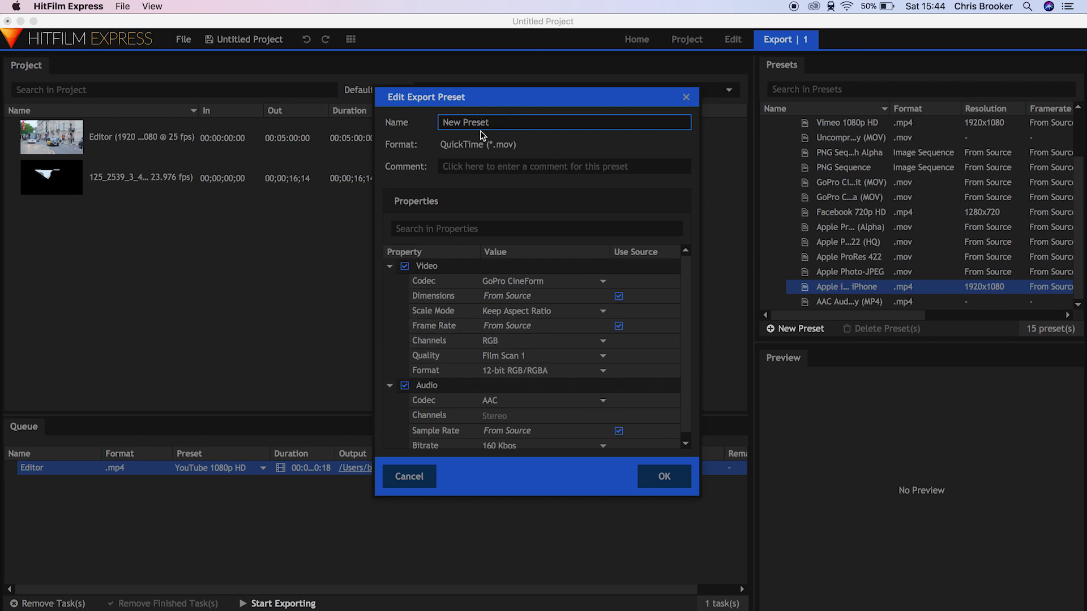
Step: Set the new QuickTime preset's video codec to AVC / H.264 and save it
click(498, 281)
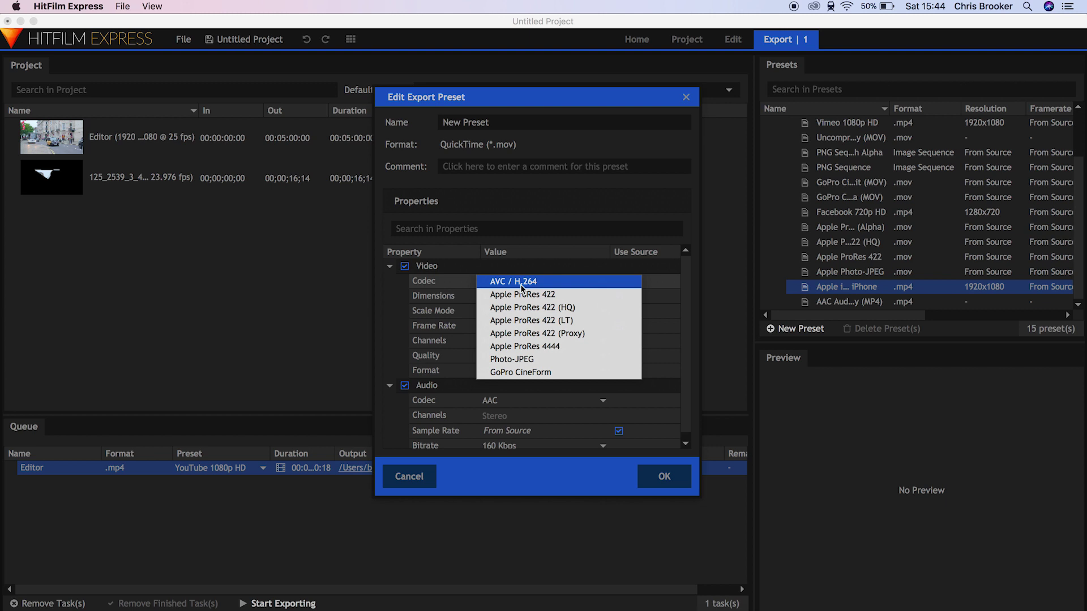
click(522, 282)
scroll(686, 277, down, 1)
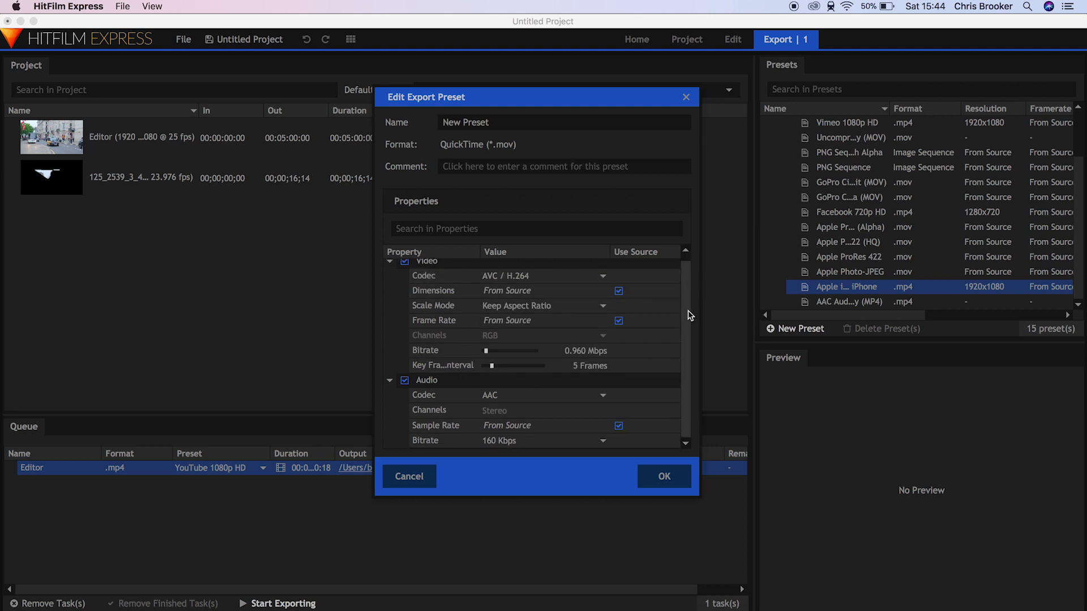
click(671, 477)
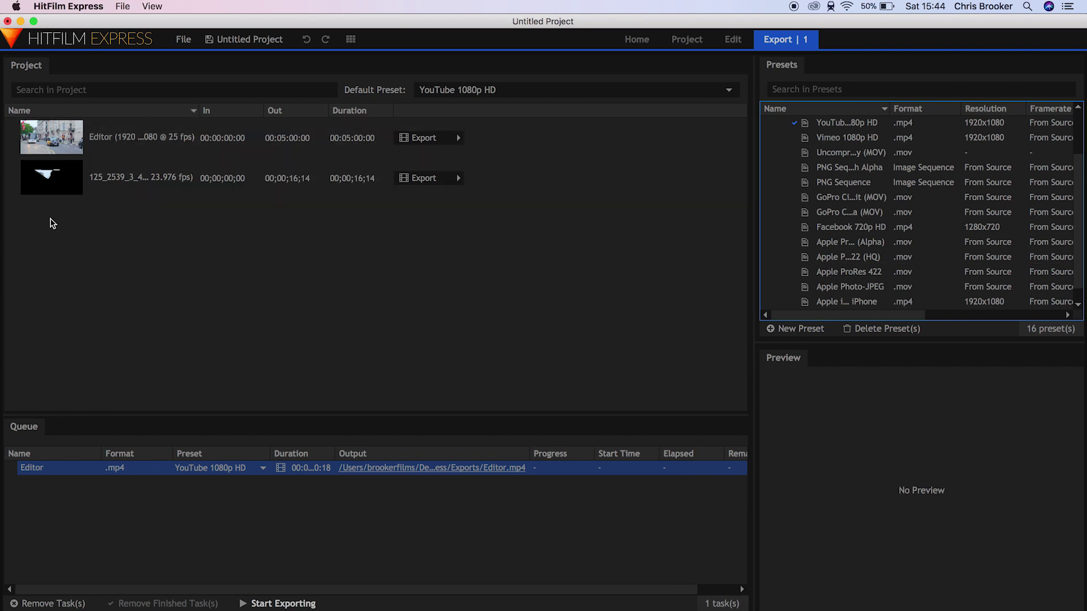
click(51, 223)
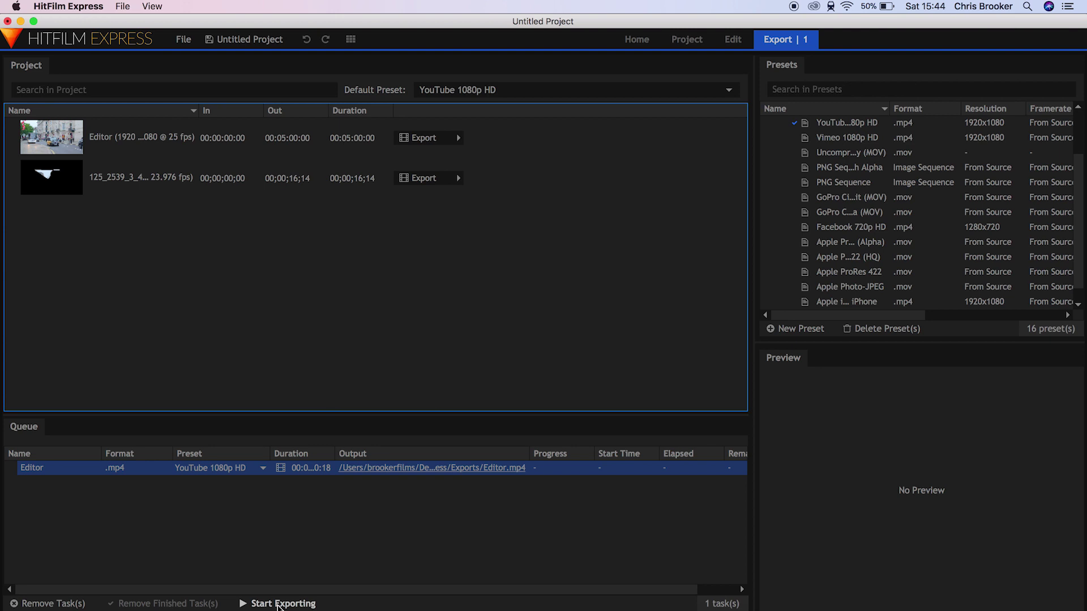
Step: Start exporting the queued Editor sequence from the Queue panel
click(279, 604)
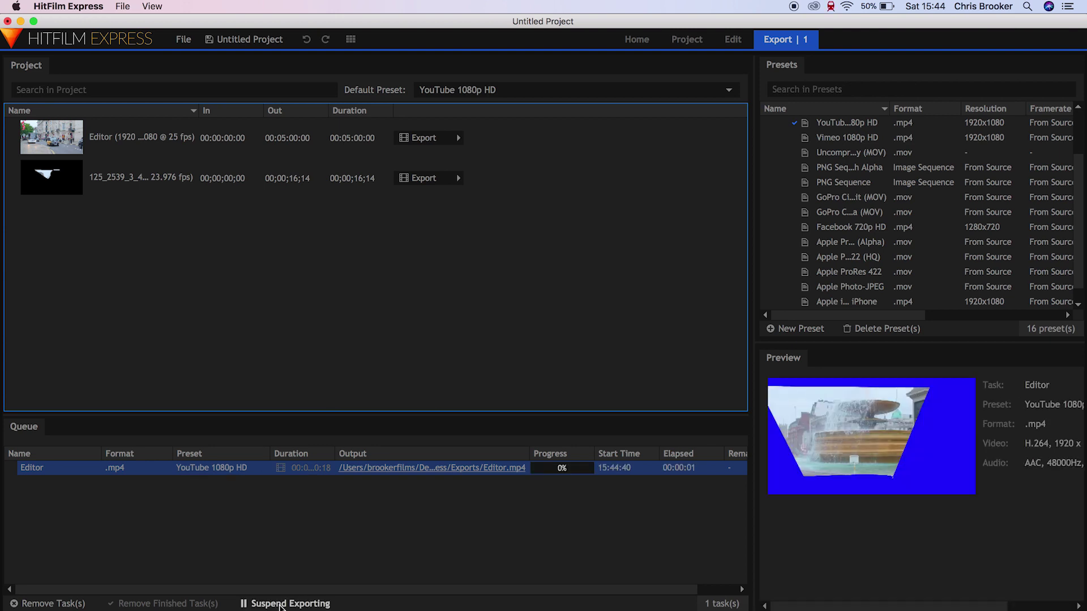